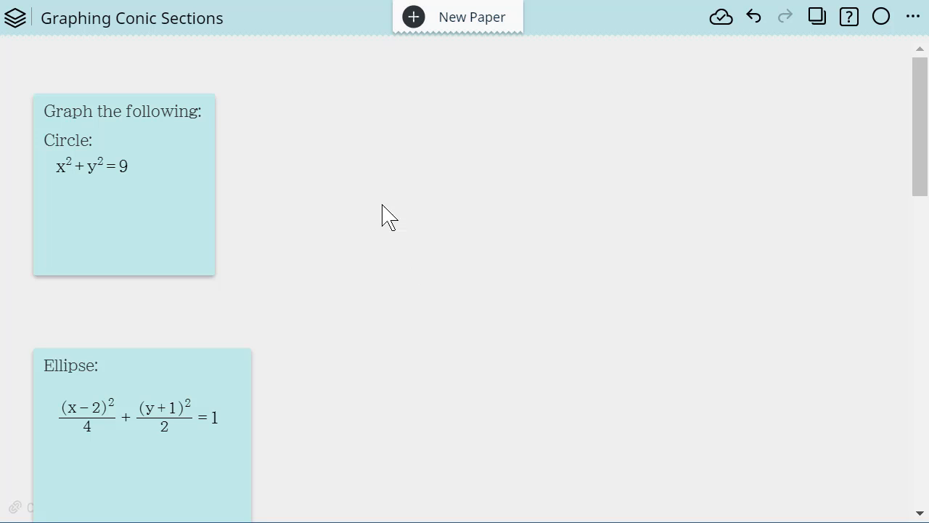
- Insert a blank graph to the side of the circle note and set its coordinates to Decimal with Fix 1
click(473, 118)
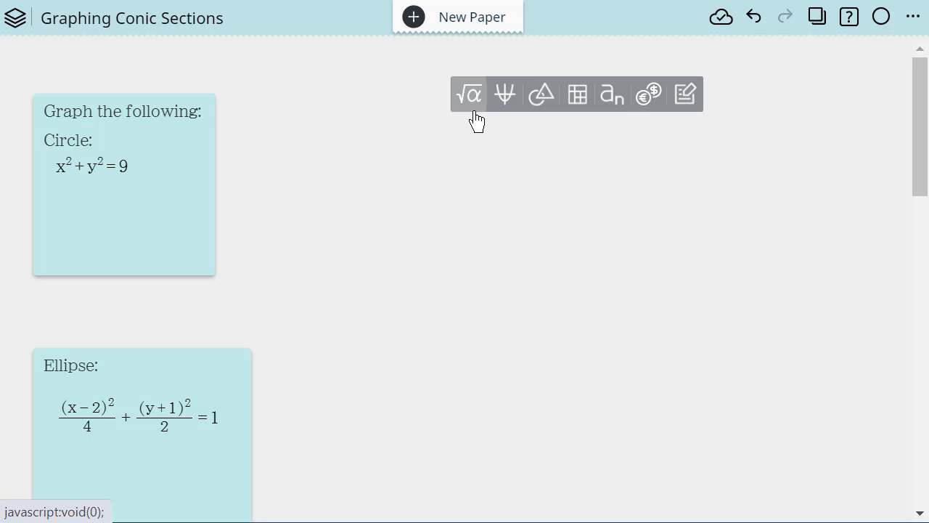
click(508, 102)
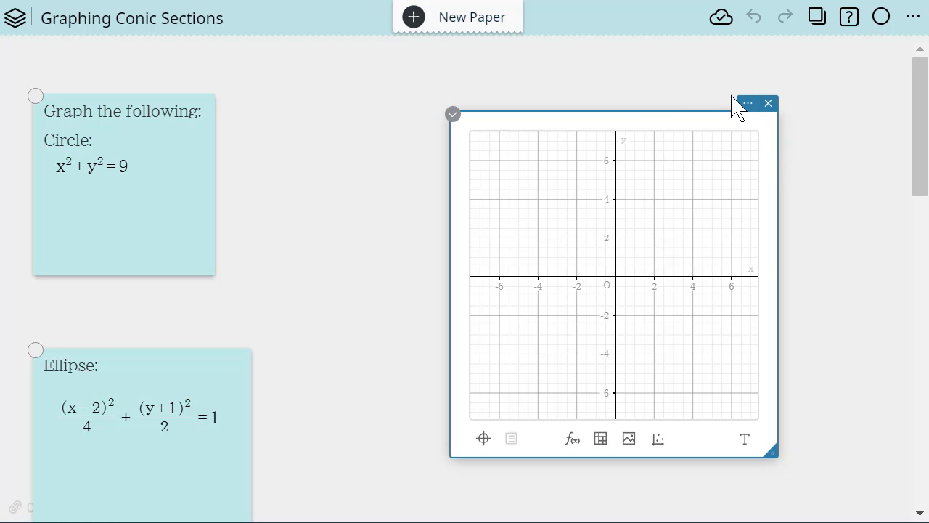
click(748, 109)
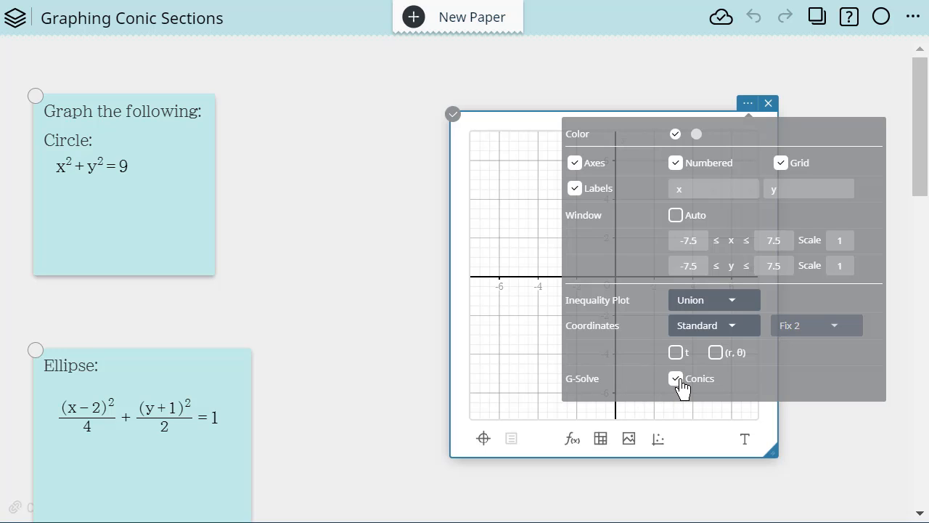
click(729, 330)
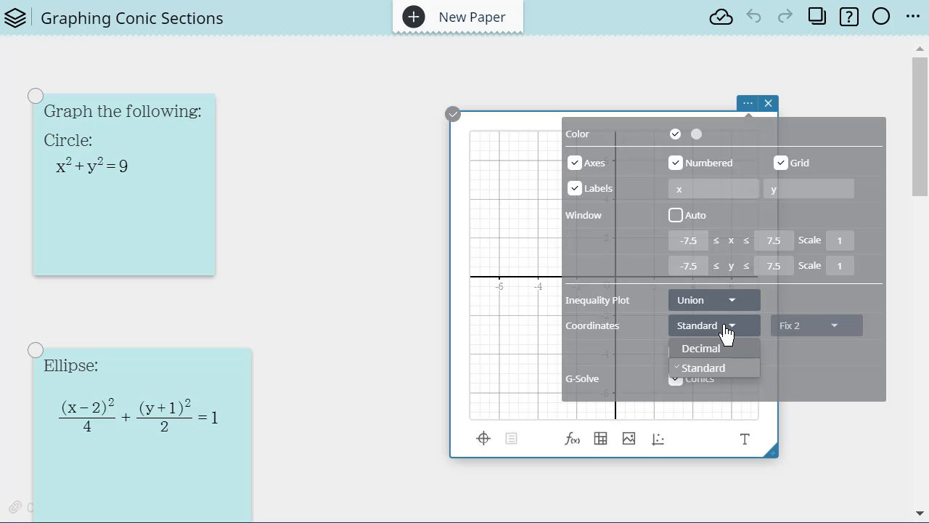
click(715, 350)
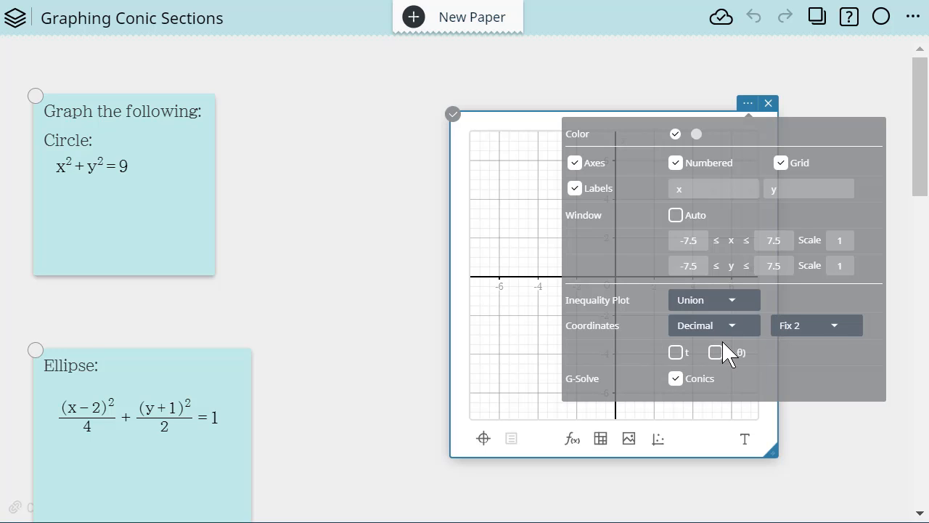
click(839, 331)
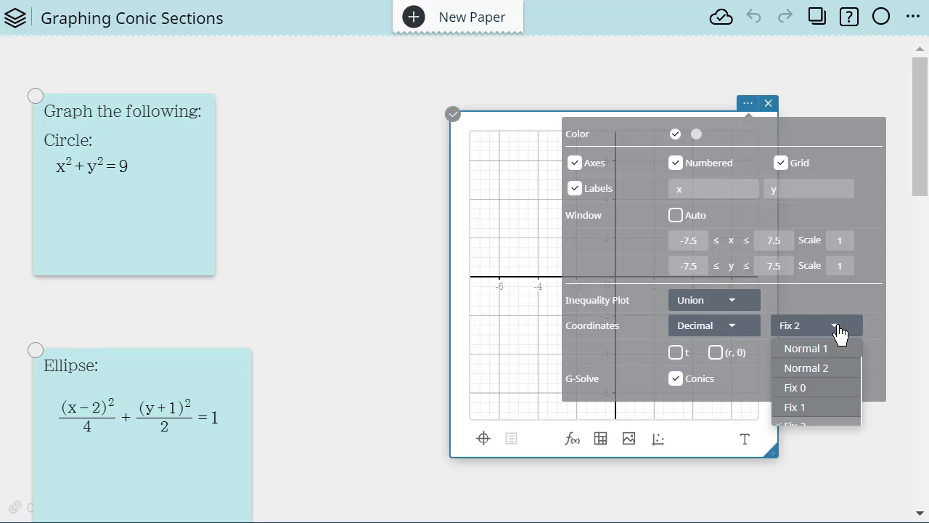
click(798, 408)
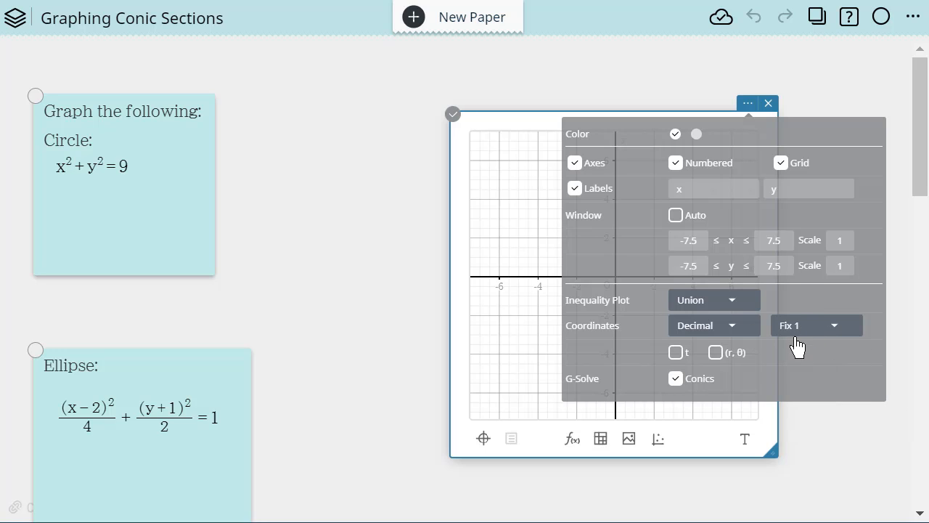
click(315, 211)
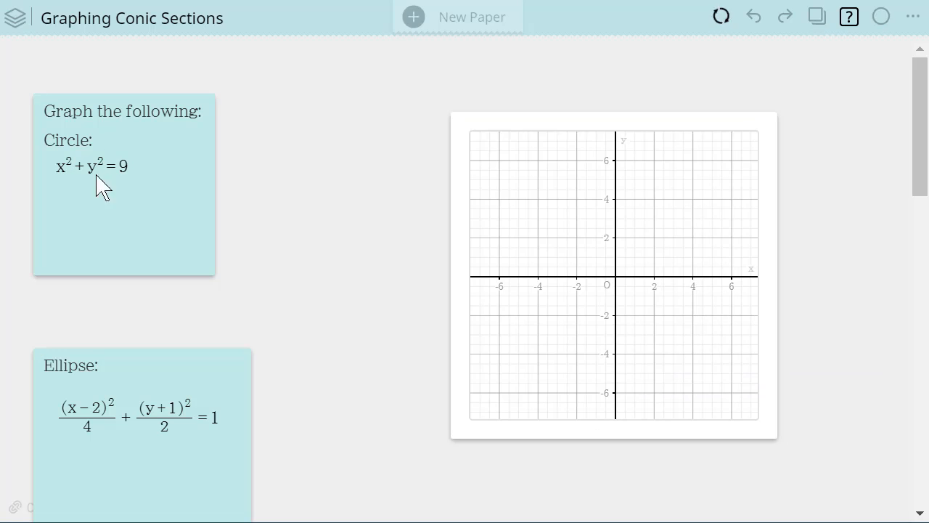
- Move the graph up beside the circle note and plot the function x²+y²=9 on it
click(606, 249)
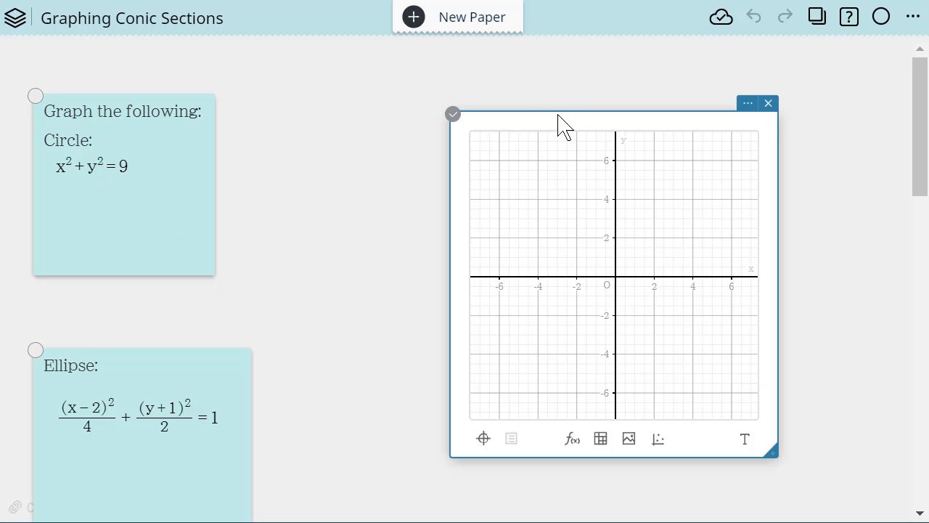
drag(559, 116, 543, 58)
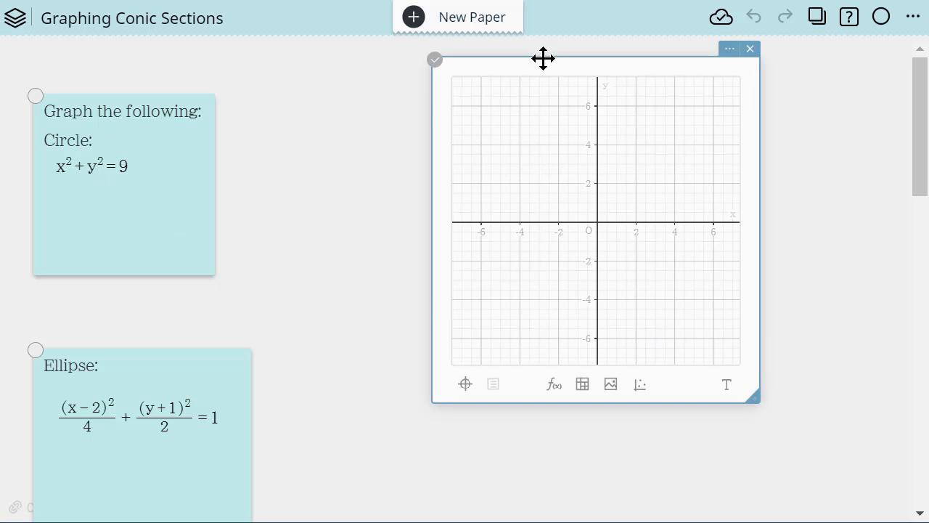
click(556, 385)
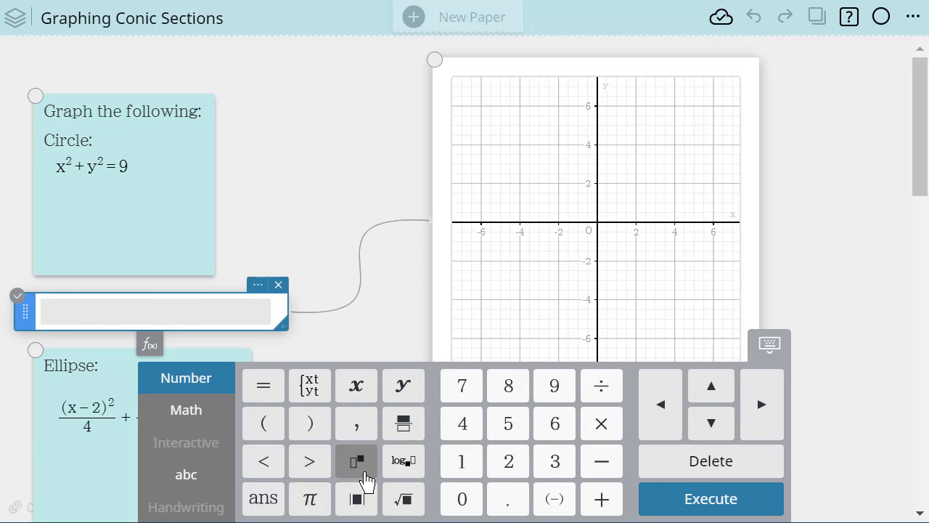
click(363, 392)
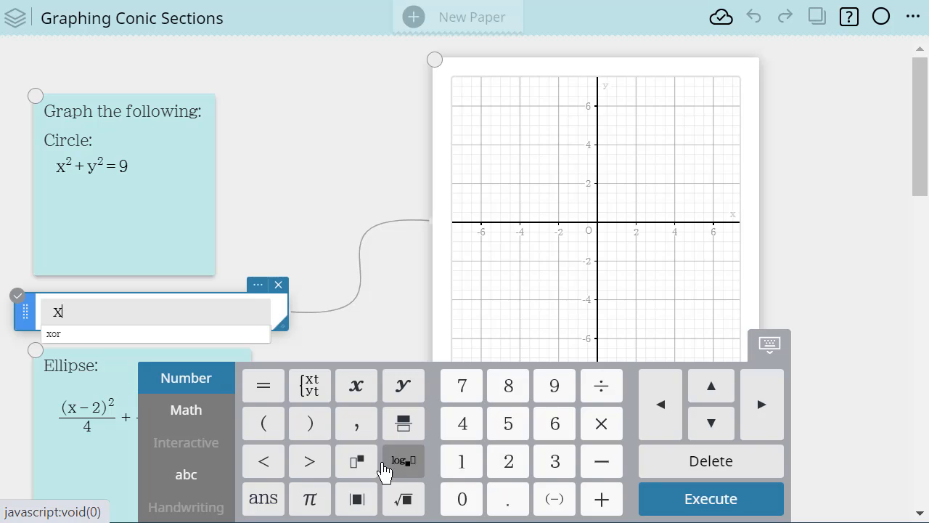
click(356, 461)
click(507, 472)
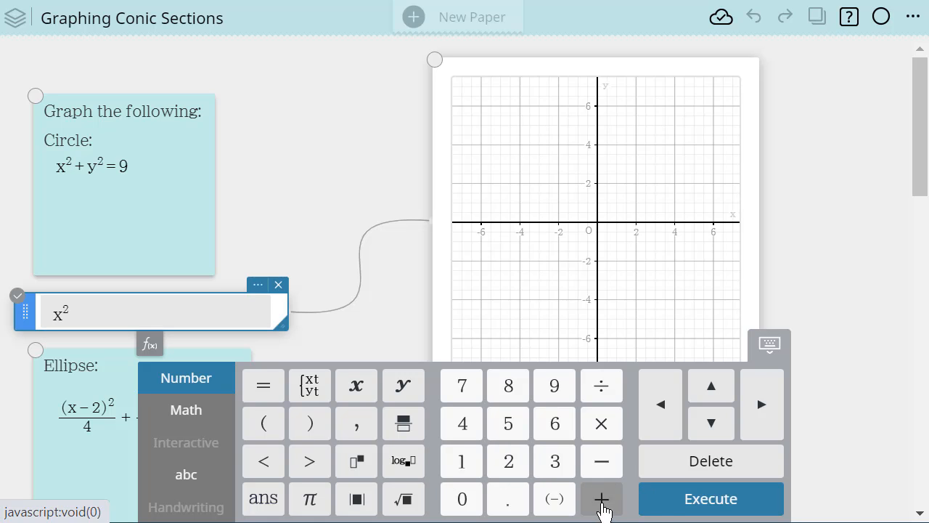
click(759, 425)
click(601, 498)
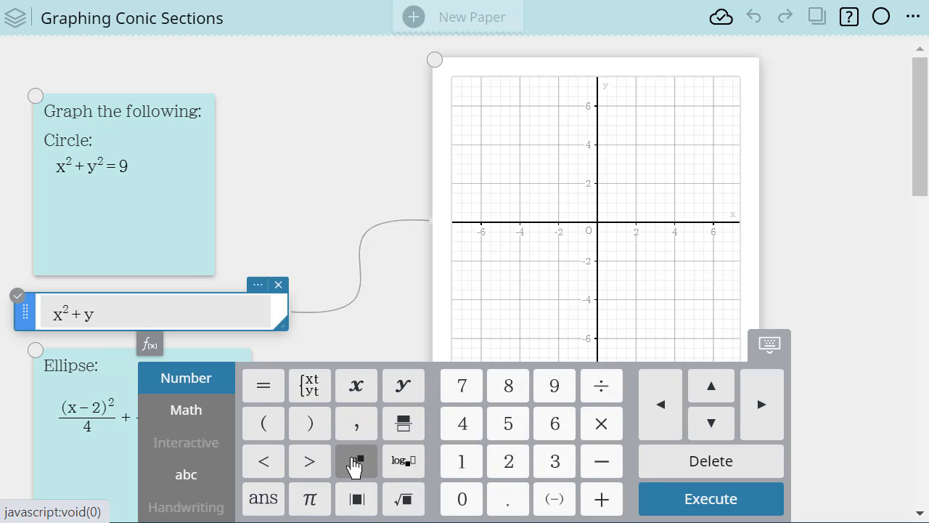
click(357, 462)
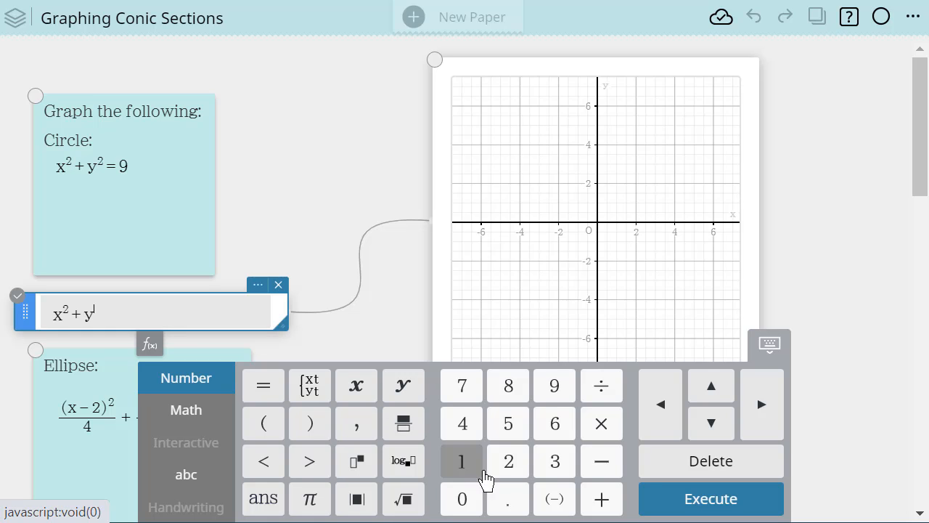
click(509, 462)
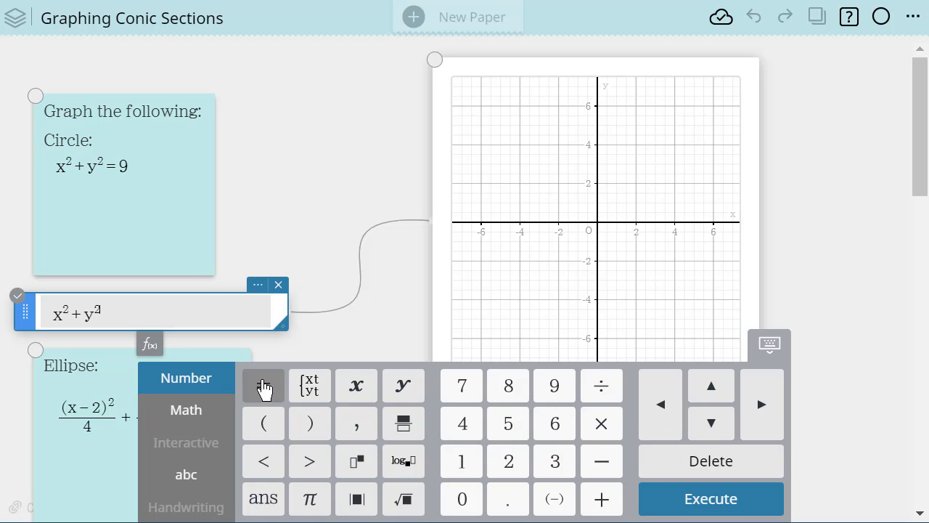
click(263, 387)
click(554, 387)
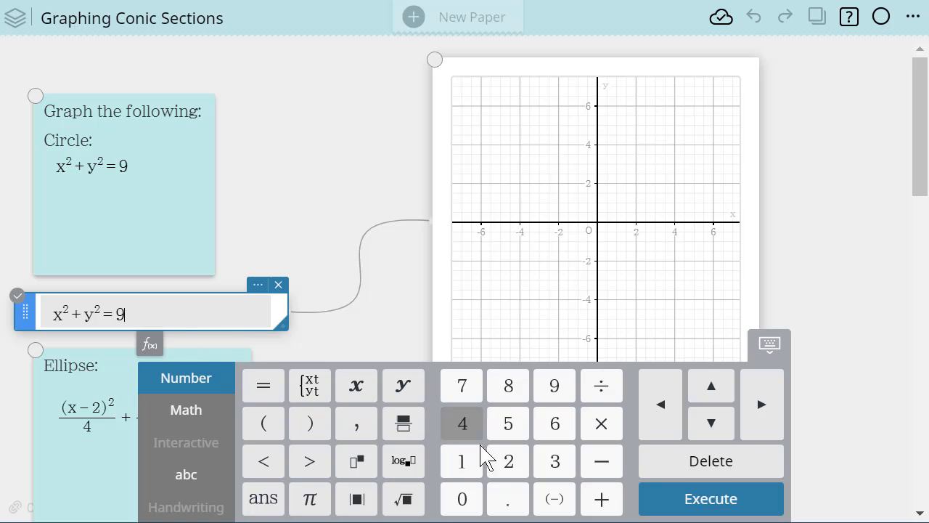
click(721, 507)
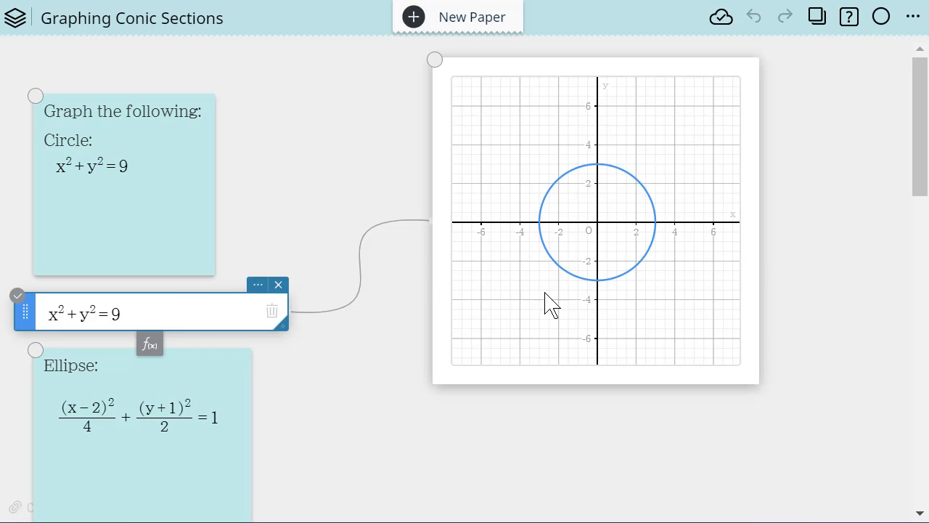
- Show the circle's radius and centre labels on the graph and move each one clear of its marker
click(637, 278)
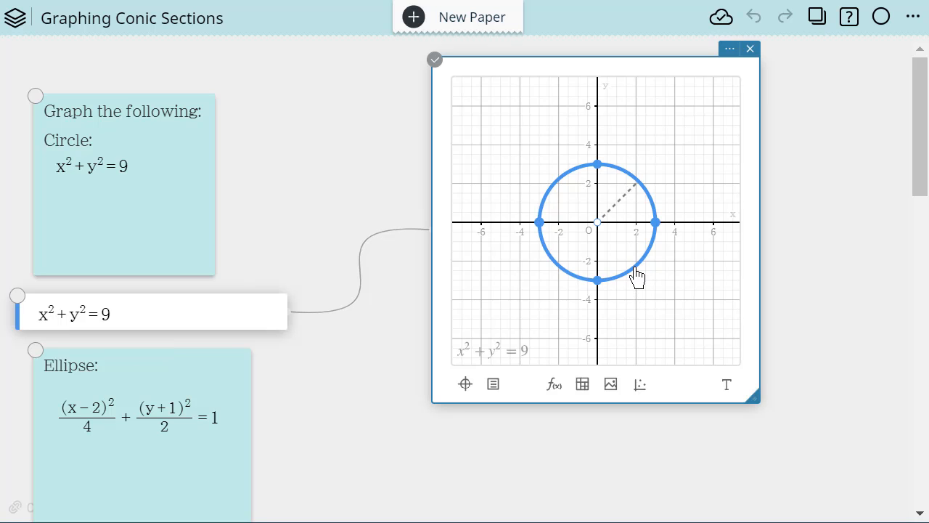
click(624, 201)
drag(623, 181, 684, 152)
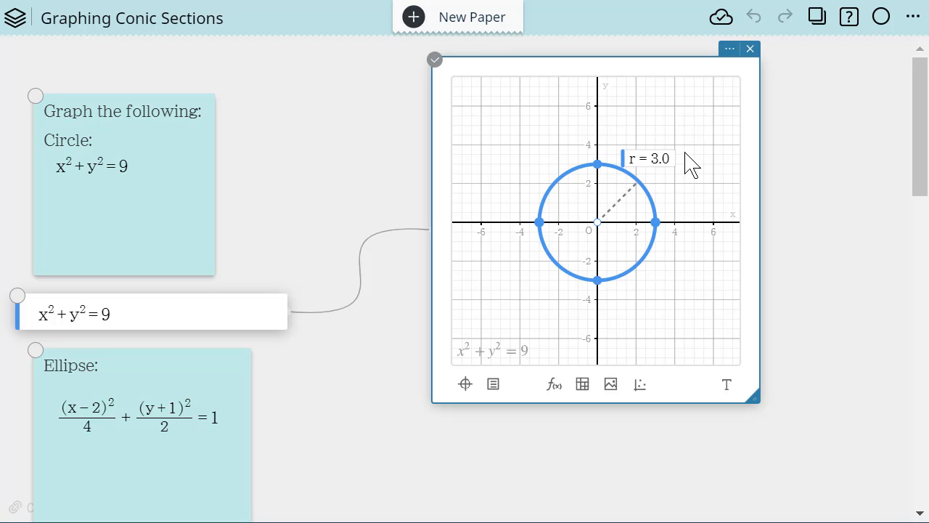
click(596, 225)
drag(599, 201, 608, 262)
- Label the circle's four axis intercepts with their coordinates and move each label outside the circle
click(657, 223)
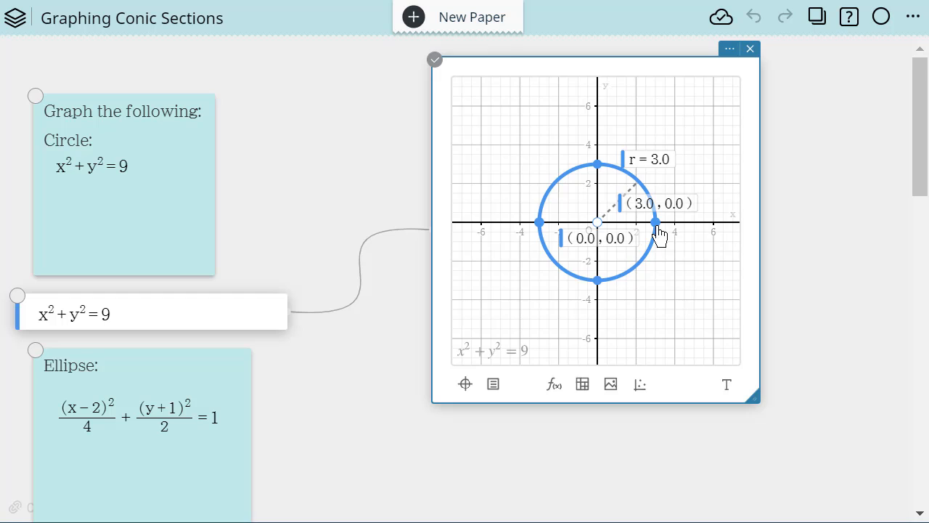
drag(668, 209, 746, 249)
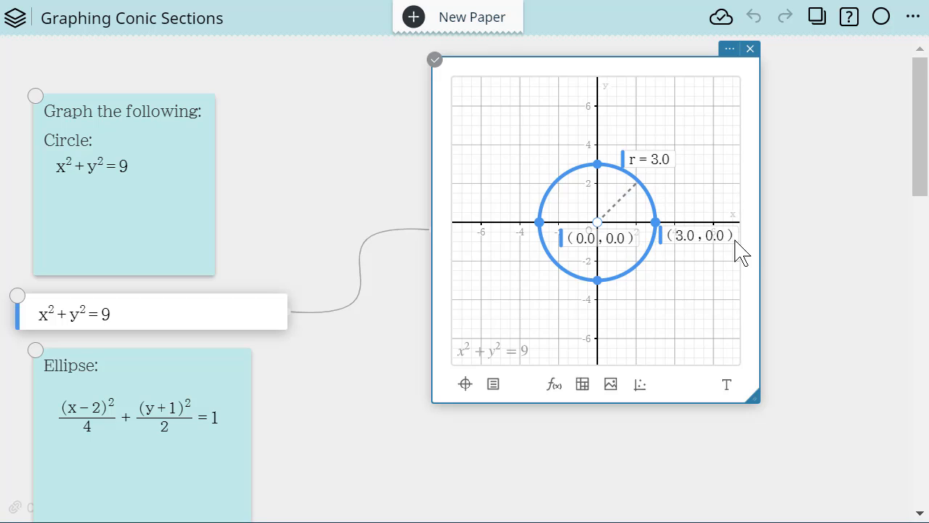
click(539, 223)
drag(526, 203, 454, 275)
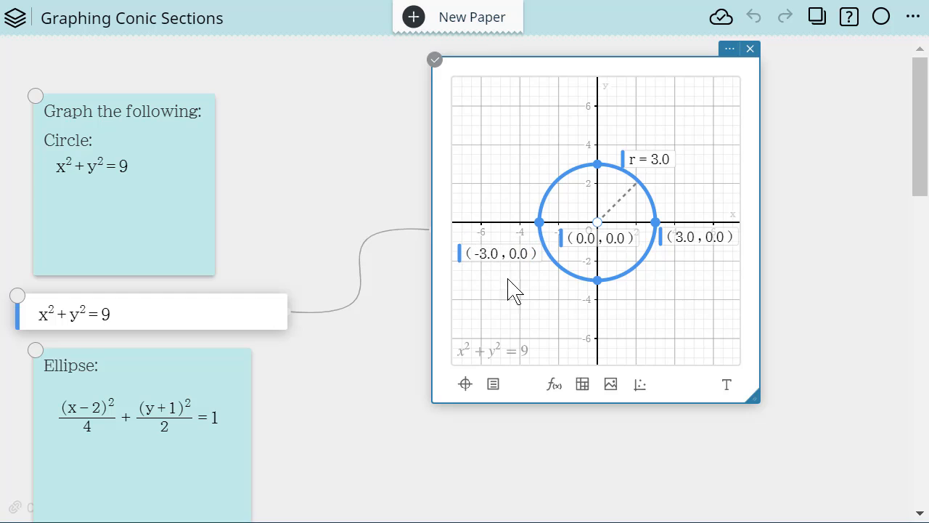
click(598, 280)
drag(597, 263, 608, 347)
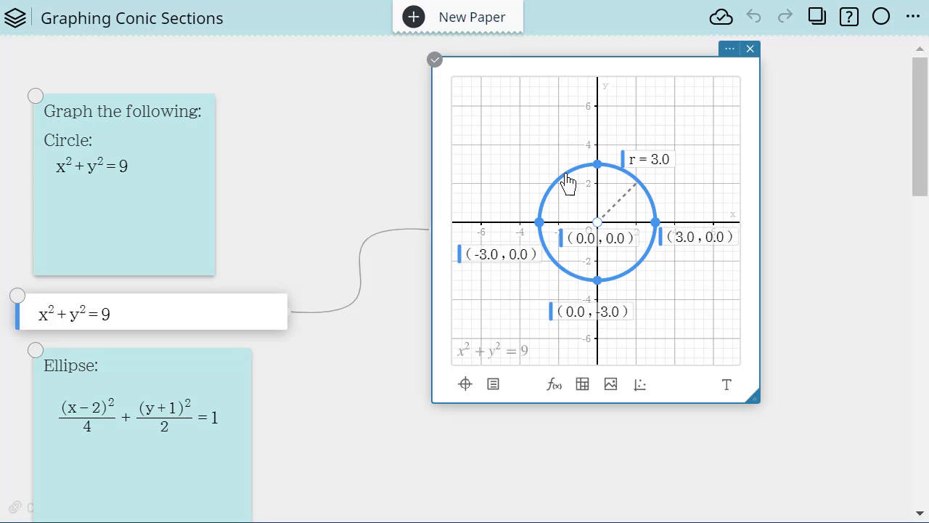
click(597, 164)
drag(595, 143, 537, 143)
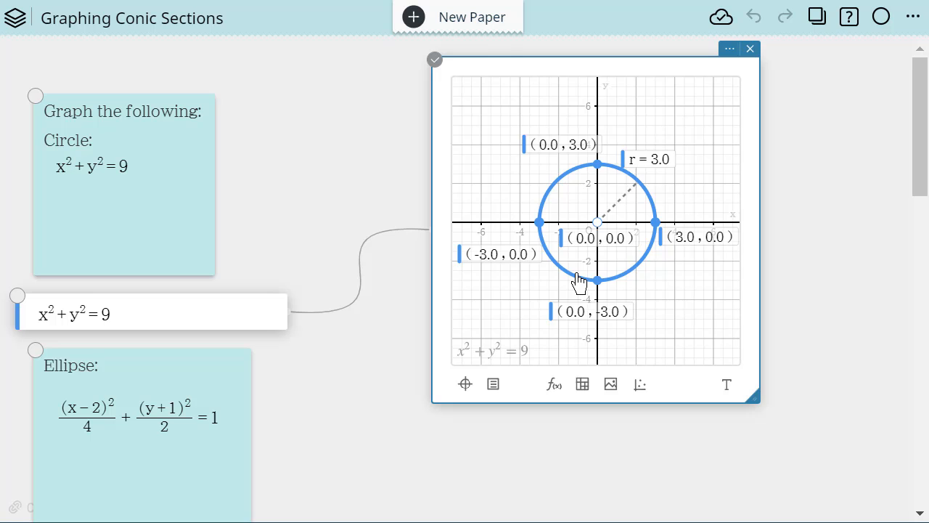
- Insert a second blank graph below the circle graph and position it beside the ellipse and parabola notes
scroll(579, 284, down, 2)
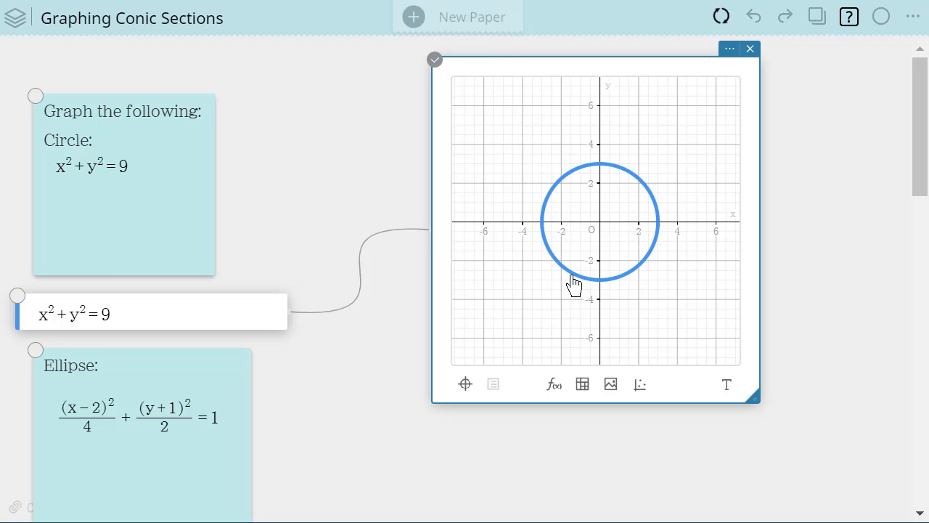
scroll(556, 327, up, 1)
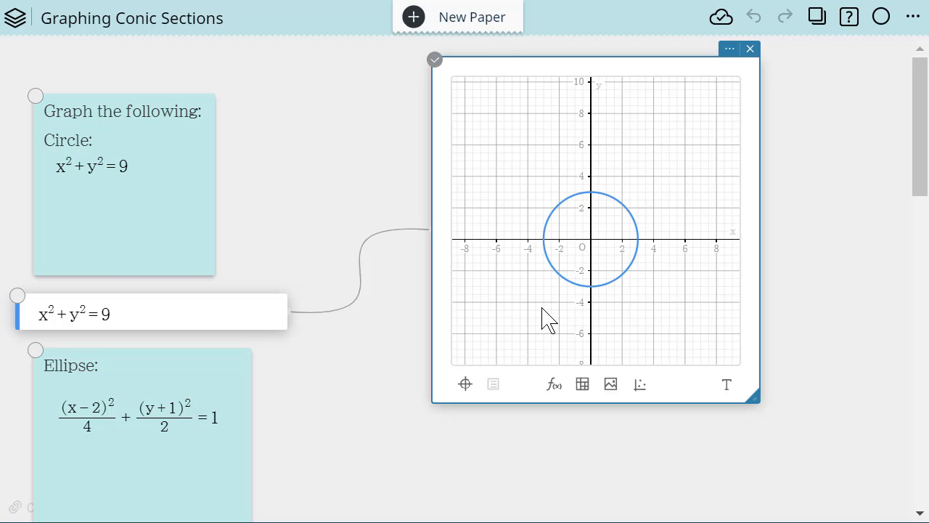
scroll(392, 406, down, 2)
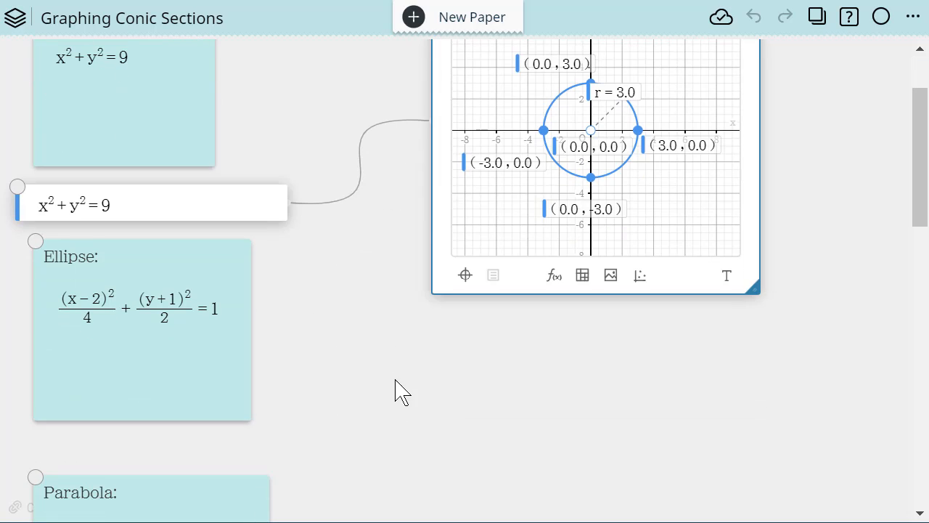
click(410, 403)
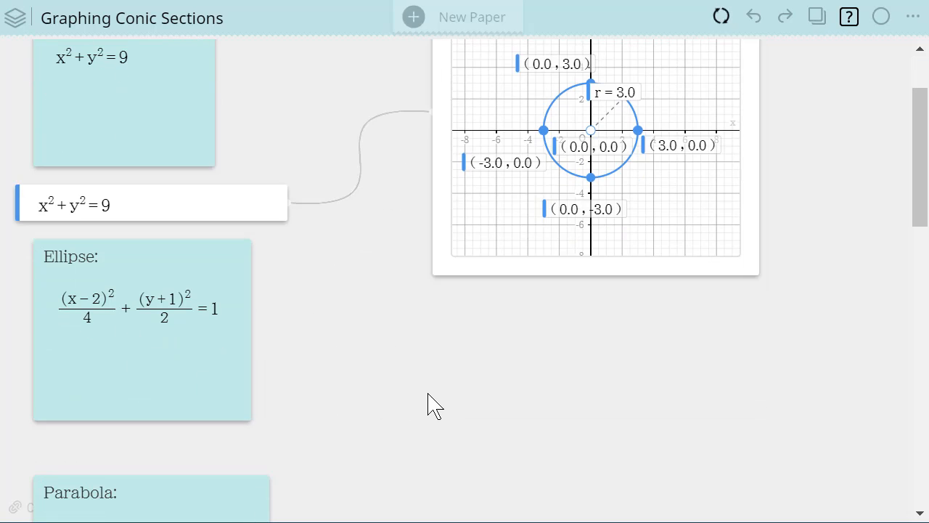
click(439, 387)
click(473, 375)
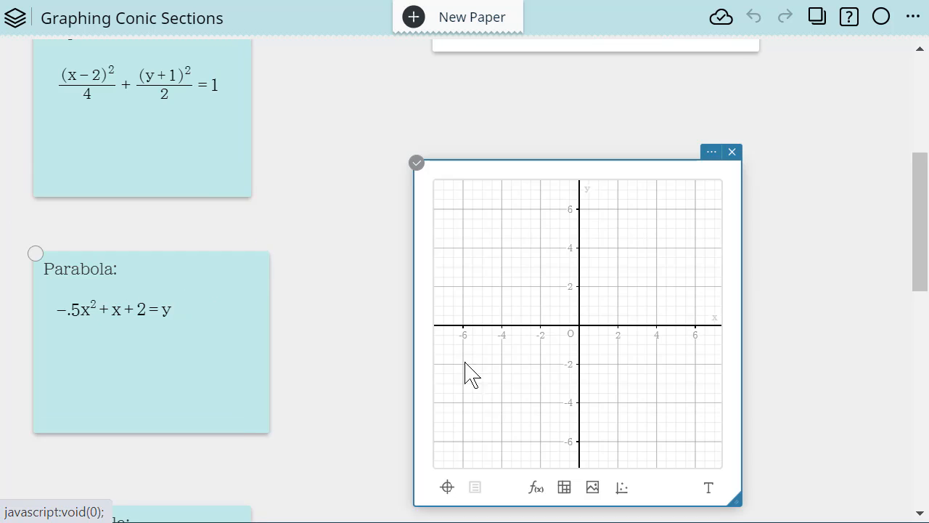
drag(501, 179, 480, 222)
scroll(776, 381, down, 2)
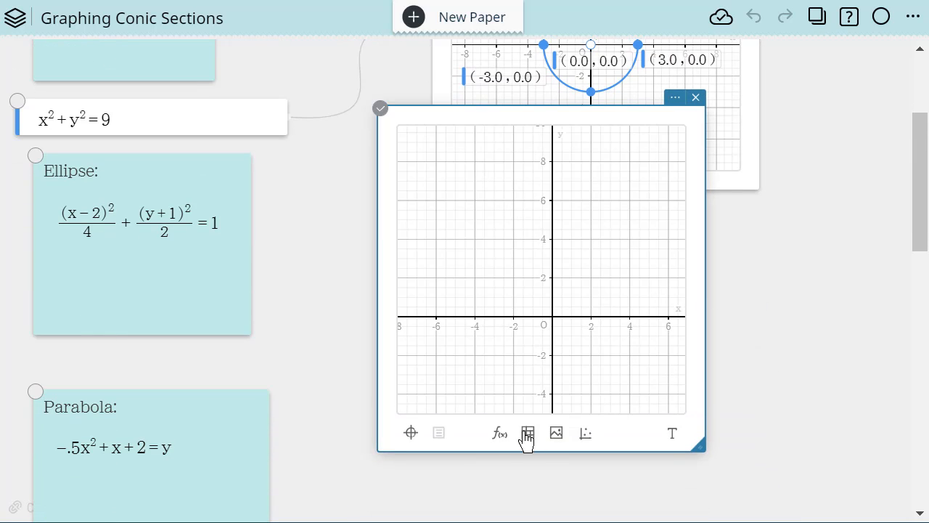
- Add an empty function entry linked to the second graph and place it directly beneath the ellipse note
click(499, 436)
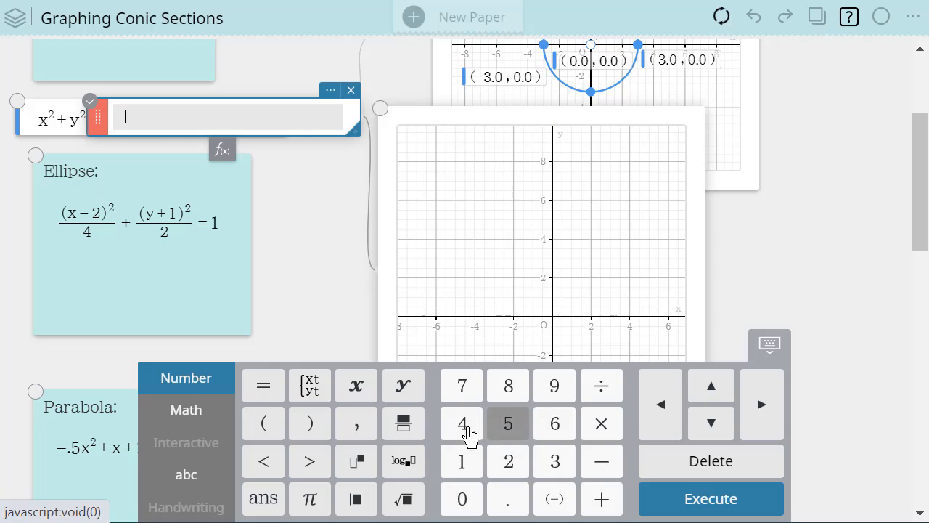
drag(97, 116, 46, 349)
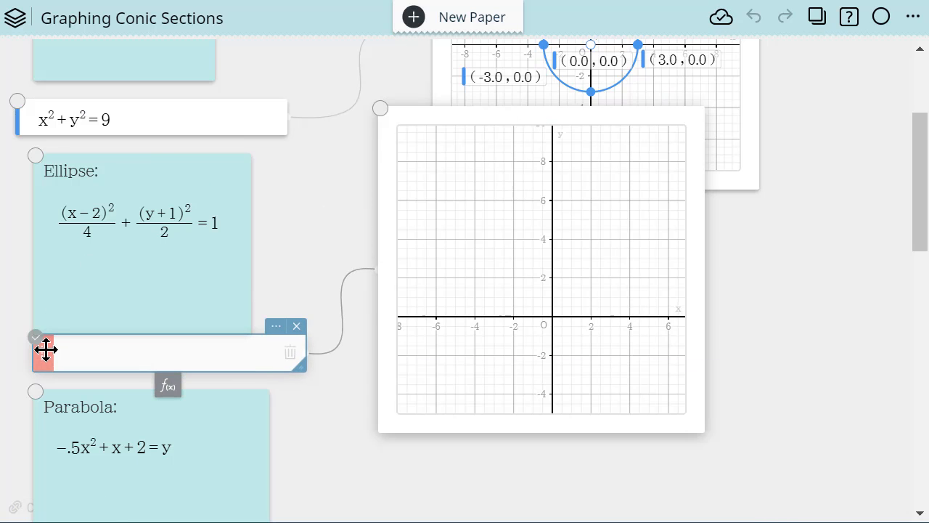
- Copy the equation (x−2)²/4 + (y+1)²/2 = 1 from the ellipse note into the linked function entry and plot it
click(200, 228)
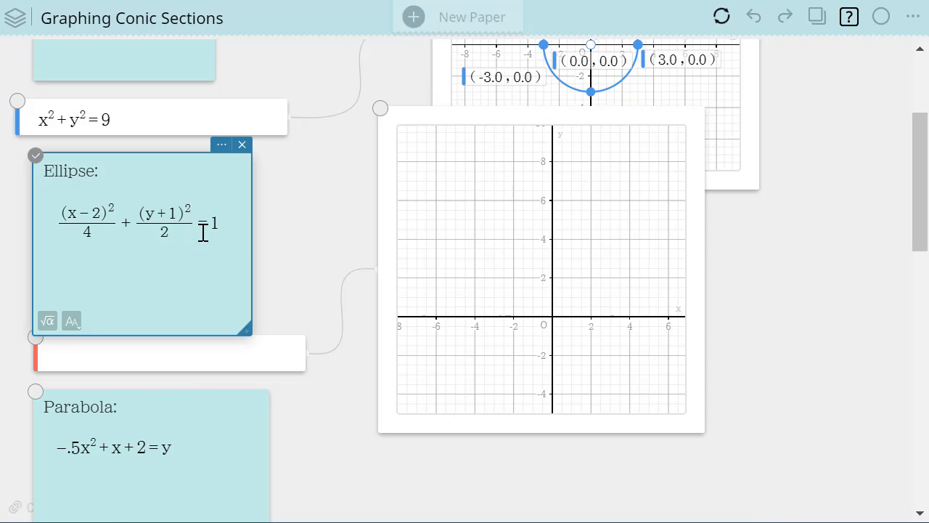
click(226, 222)
drag(226, 218, 62, 228)
key(ctrl+c)
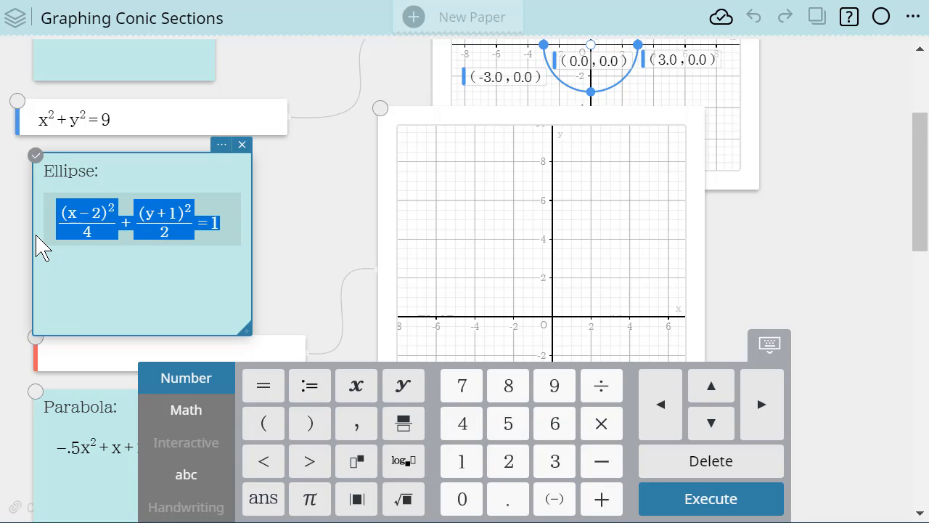
click(74, 359)
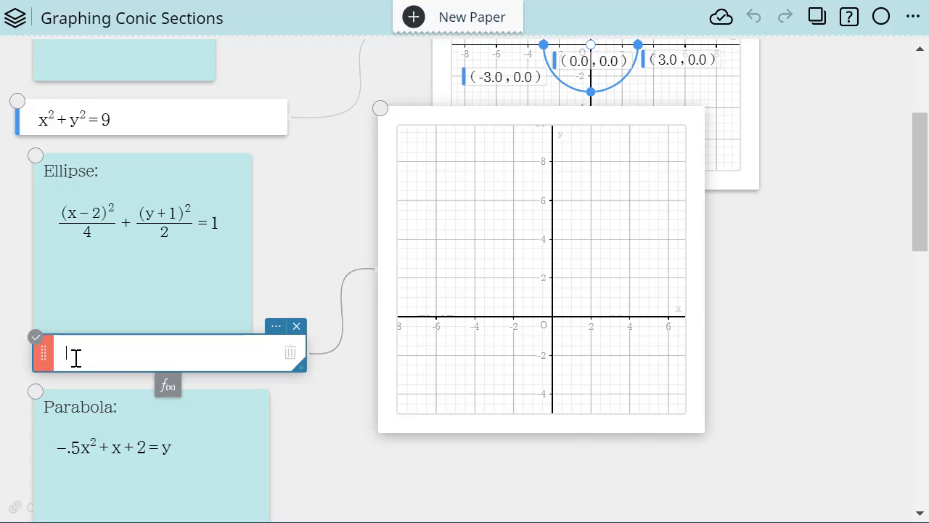
click(76, 358)
key(ctrl+v)
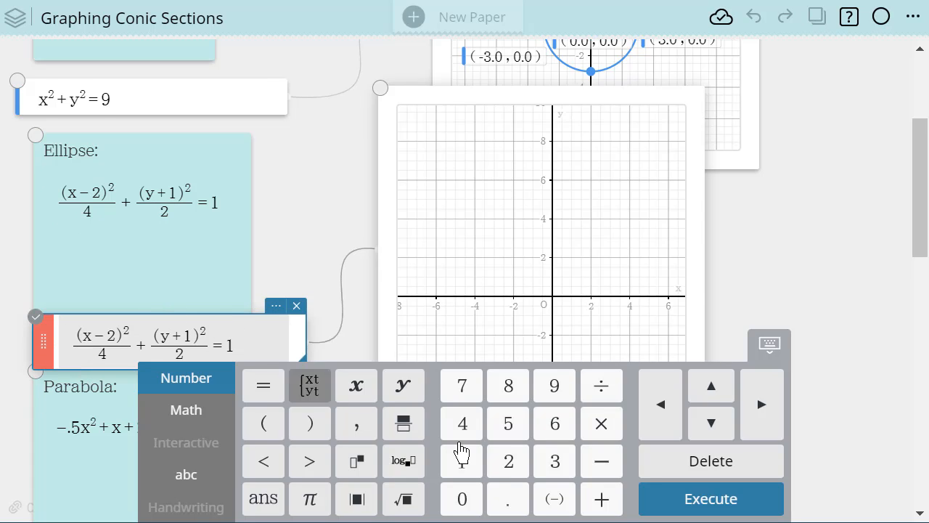
key(Return)
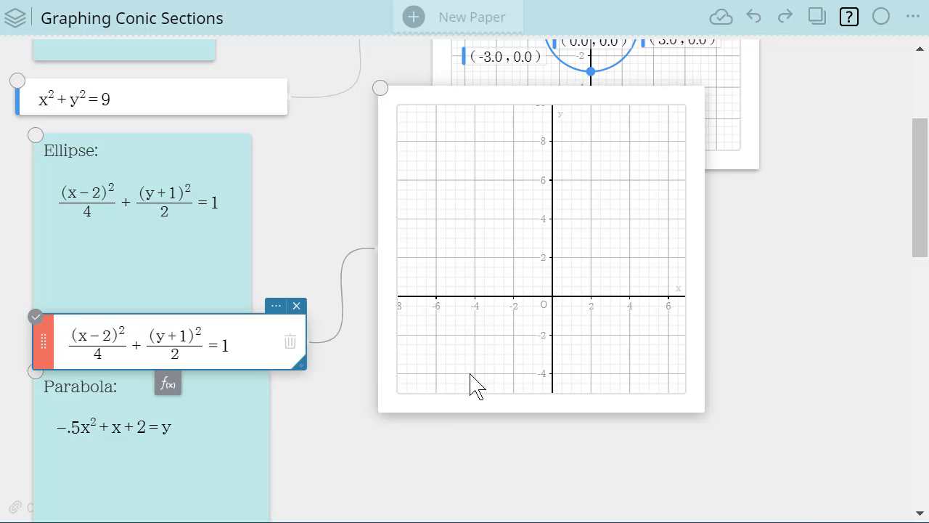
- Enable Conics G-Solve on the ellipse graph and set its coordinates to Decimal with Fix 1
click(535, 326)
drag(530, 323, 479, 260)
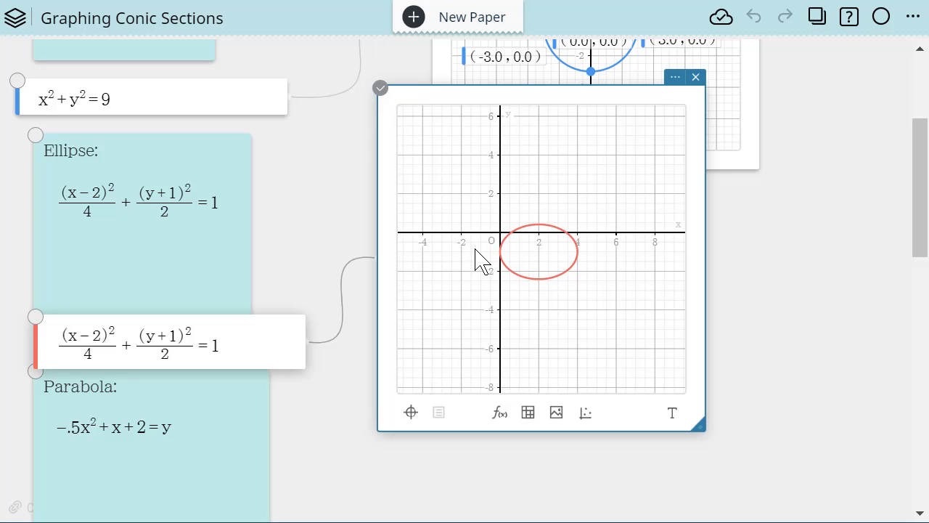
scroll(479, 261, up, 4)
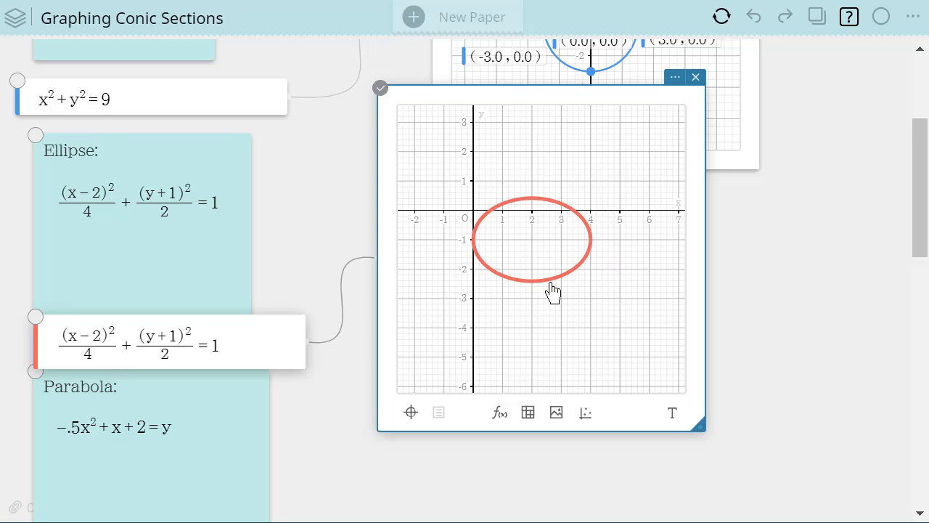
click(675, 77)
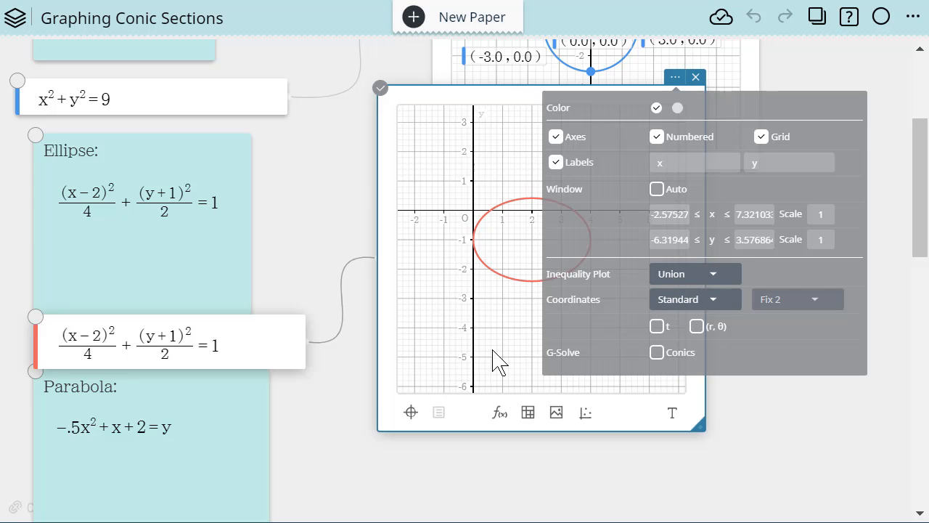
click(524, 283)
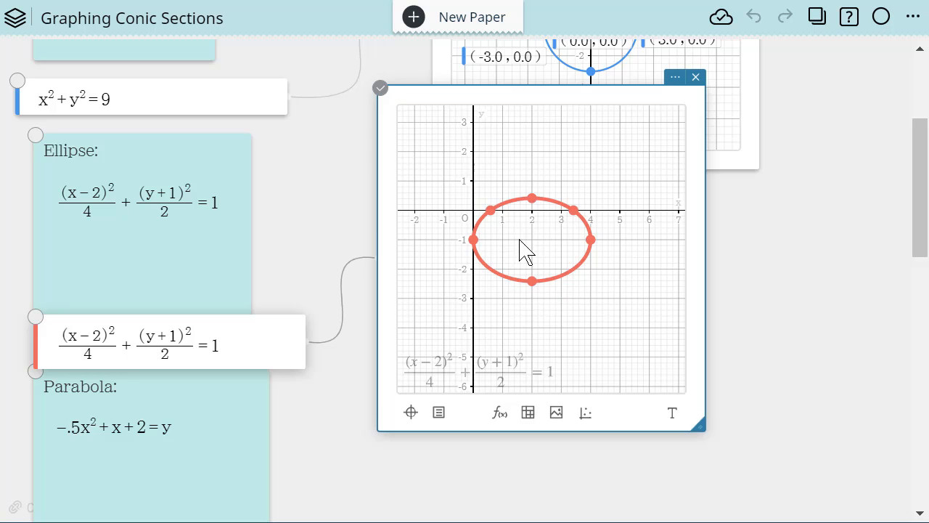
click(676, 80)
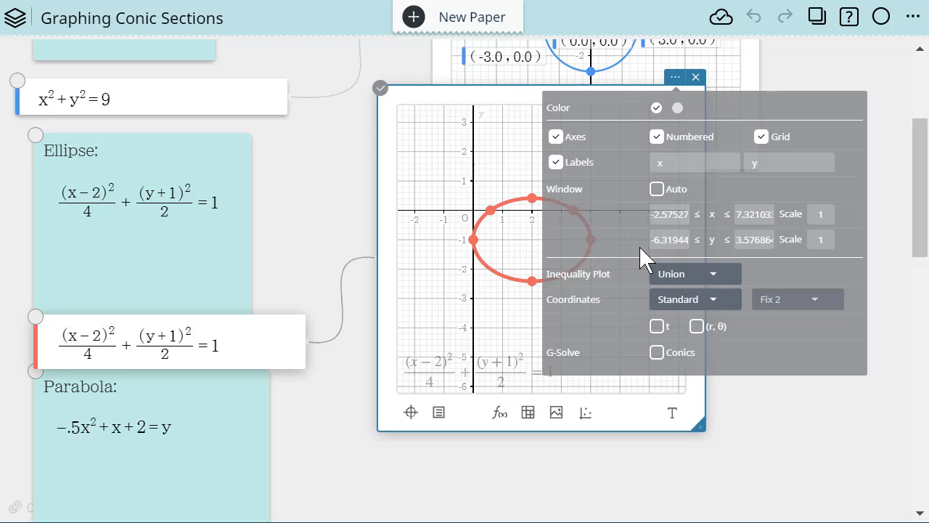
click(657, 352)
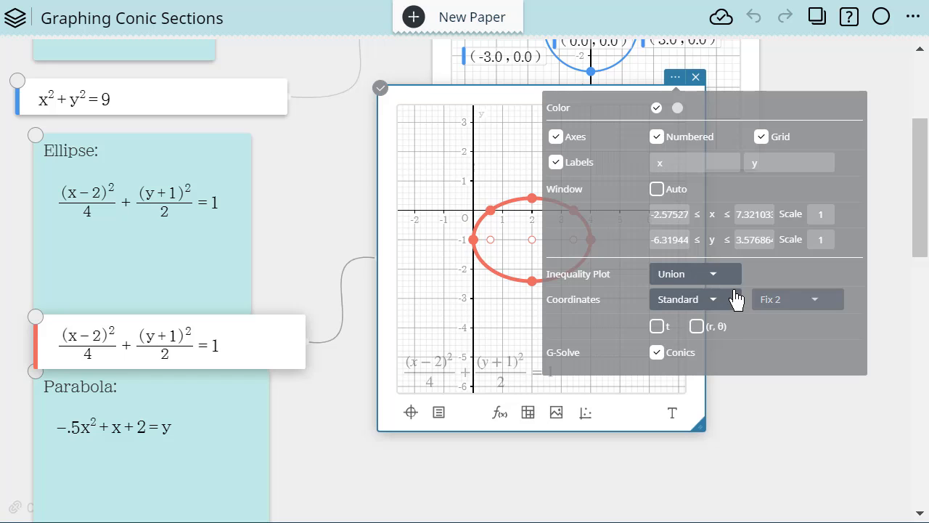
click(712, 304)
click(706, 322)
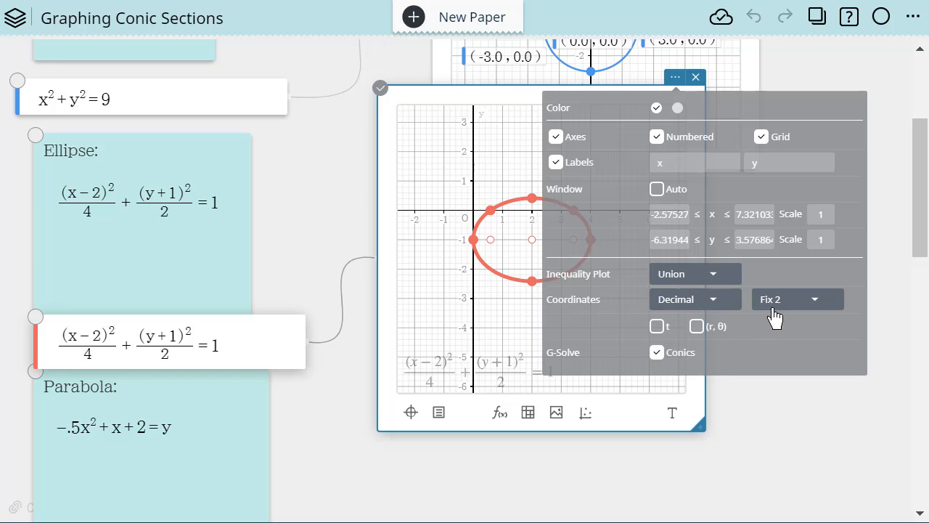
click(817, 306)
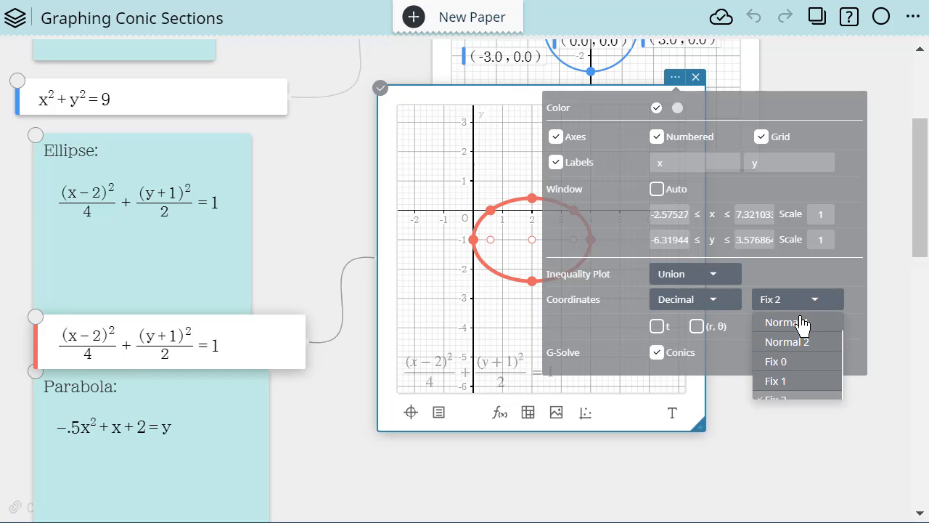
click(775, 382)
click(851, 466)
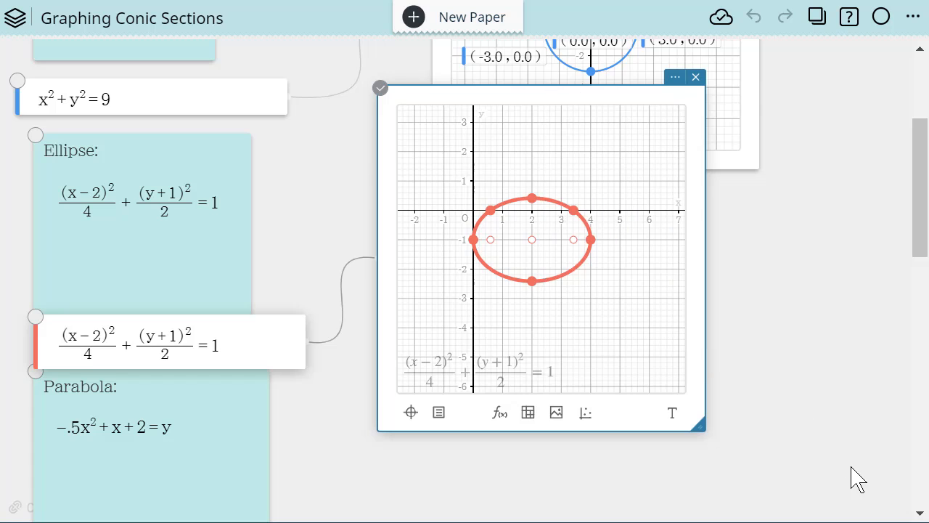
- Show the ellipse's eccentricity, centre and both foci labels, moving the foci labels outside the curve
click(557, 282)
click(560, 282)
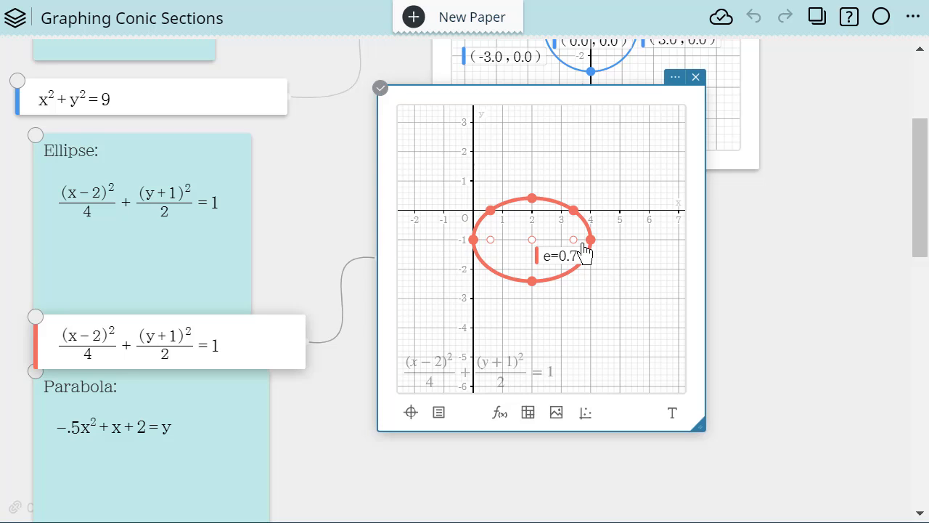
drag(577, 251, 680, 193)
click(532, 243)
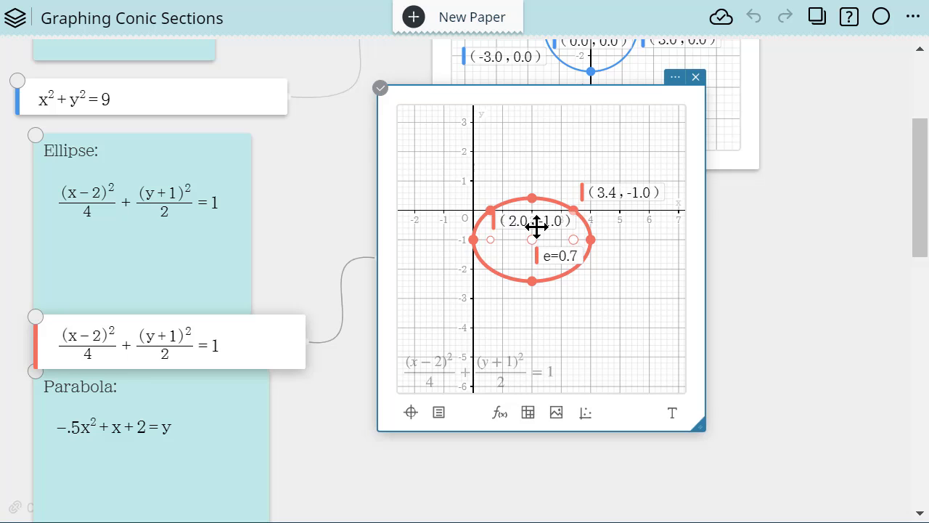
drag(490, 243, 423, 180)
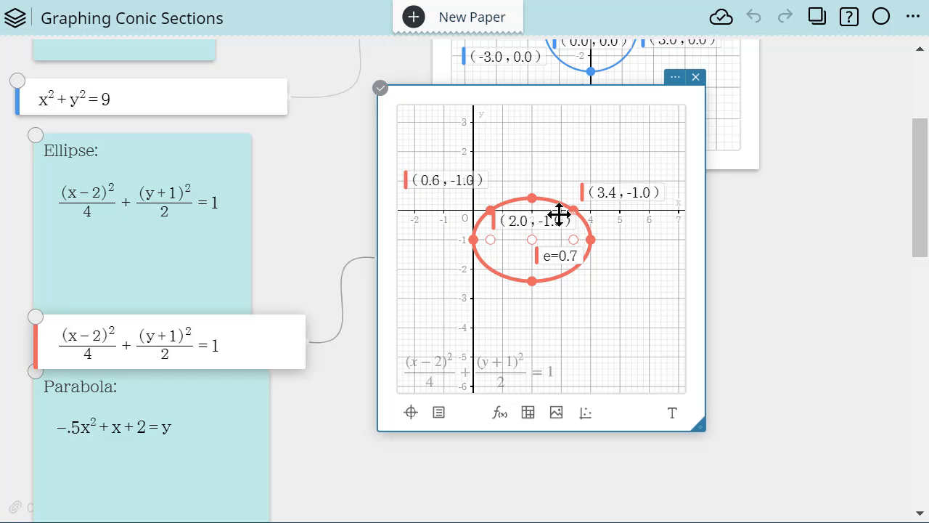
- Label the ellipse's topmost, bottommost, rightmost and leftmost points with their coordinates and keep each label clear of the curve
click(533, 199)
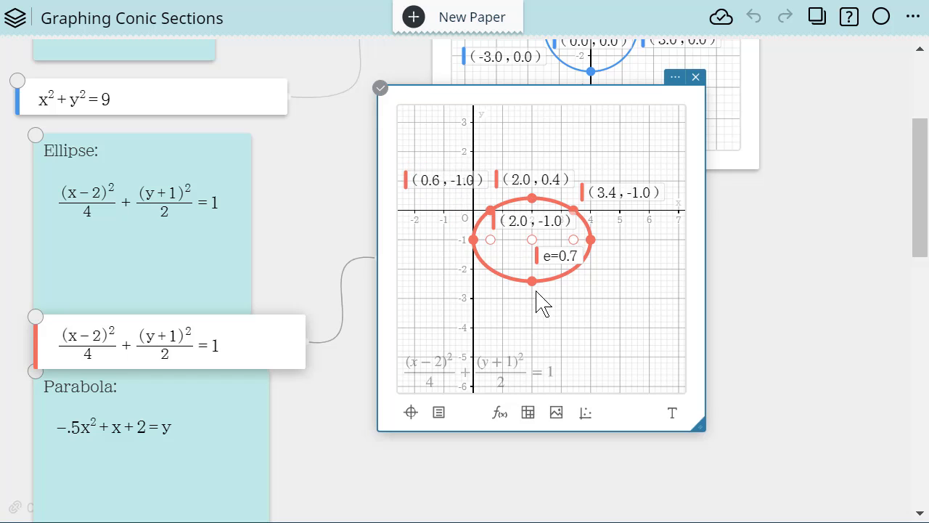
click(534, 282)
drag(545, 268, 560, 353)
click(597, 240)
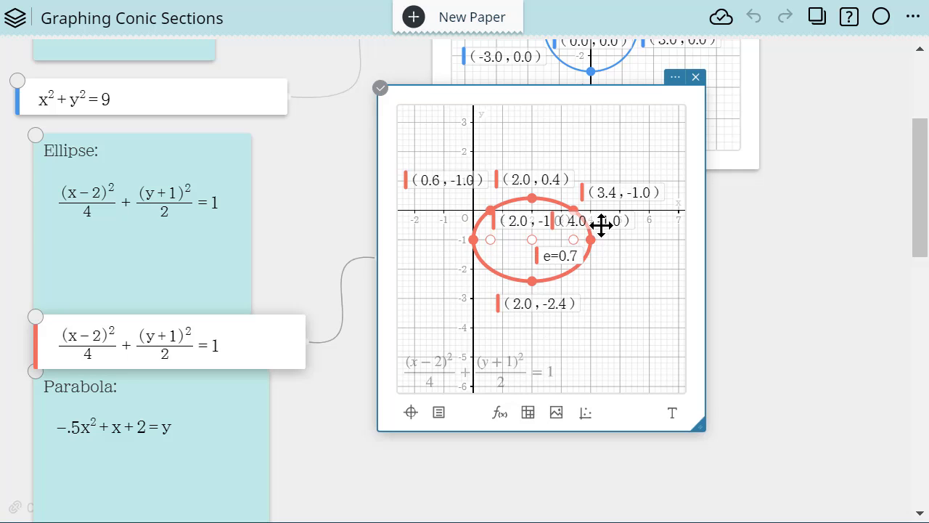
drag(602, 225, 639, 263)
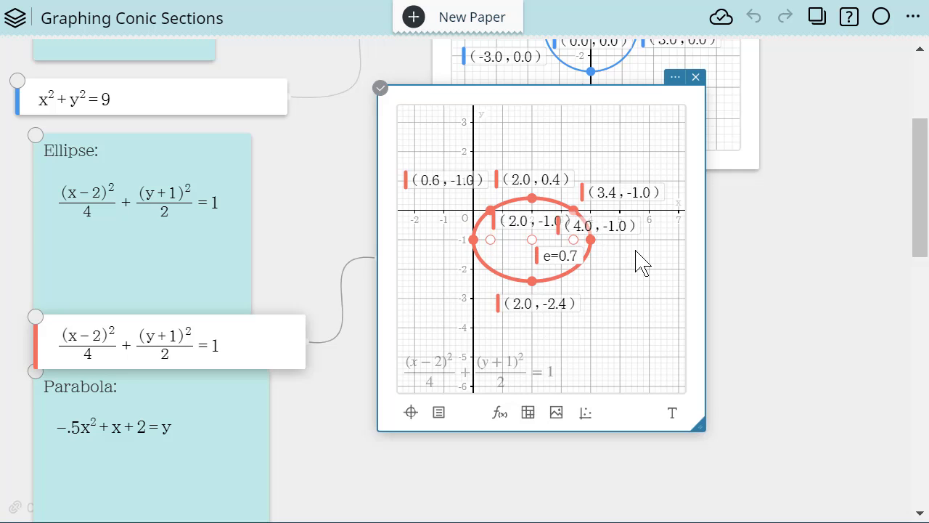
click(473, 239)
drag(451, 221, 403, 268)
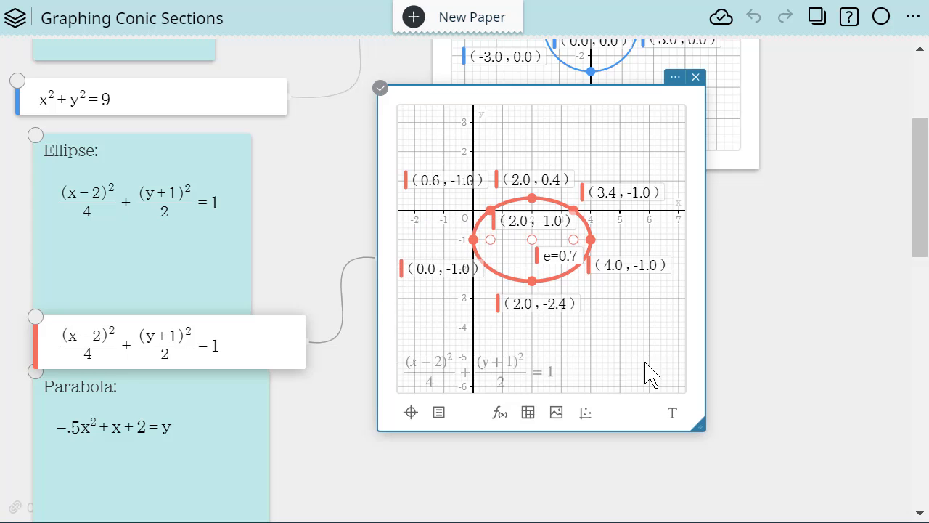
click(799, 450)
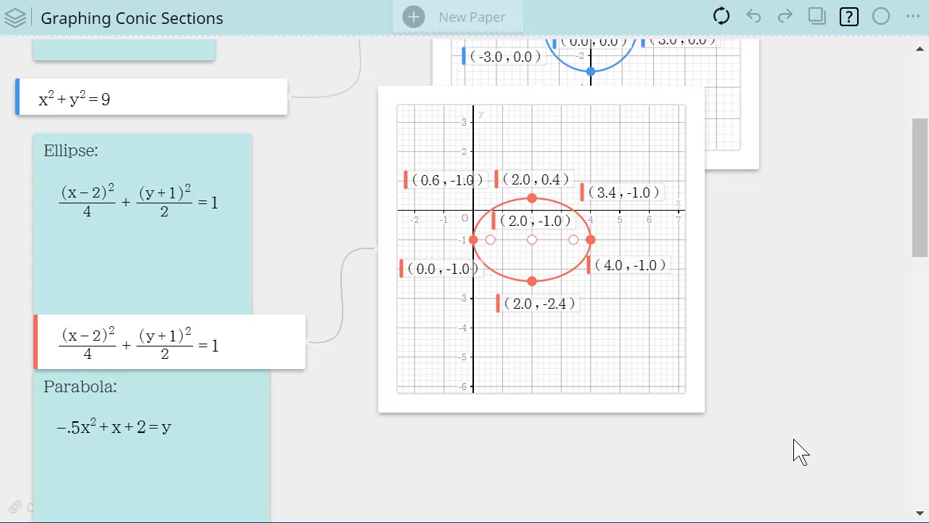
- Move the parabola note down clear of the ellipse entry and reposition the hyperbola note beneath it with space between them
scroll(794, 440, down, 6)
scroll(763, 418, up, 3)
drag(252, 294, 246, 372)
drag(198, 438, 205, 380)
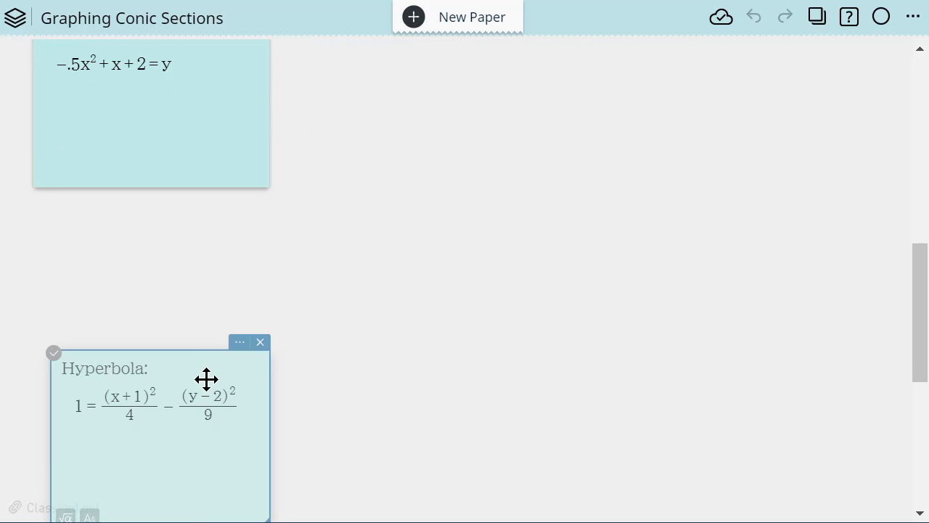
scroll(484, 381, up, 3)
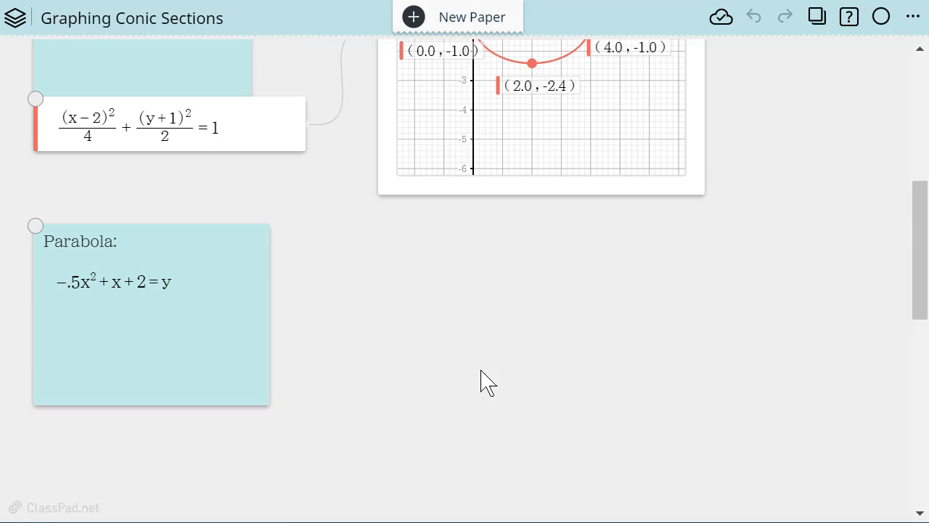
- Insert a third blank graph beside the parabola note, with Conics G-Solve enabled and coordinates set to Decimal, Fix 1
click(450, 303)
click(468, 282)
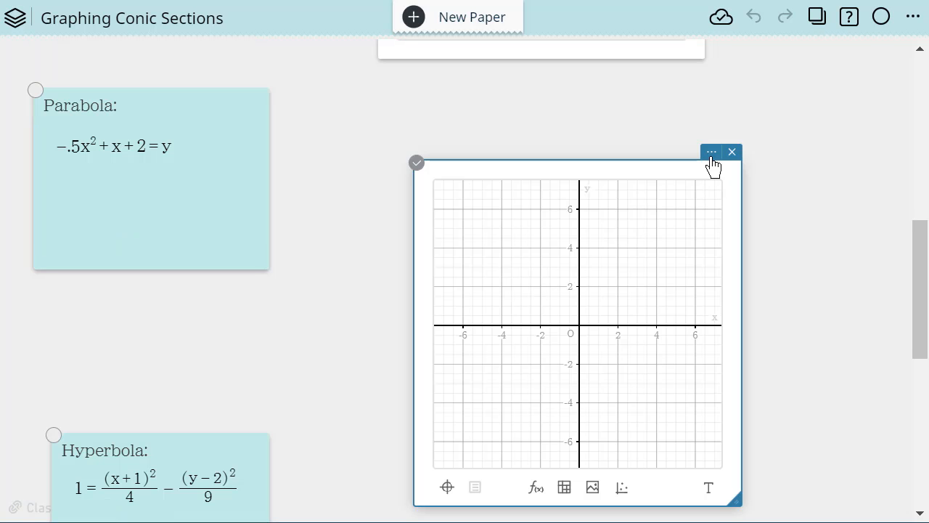
click(711, 152)
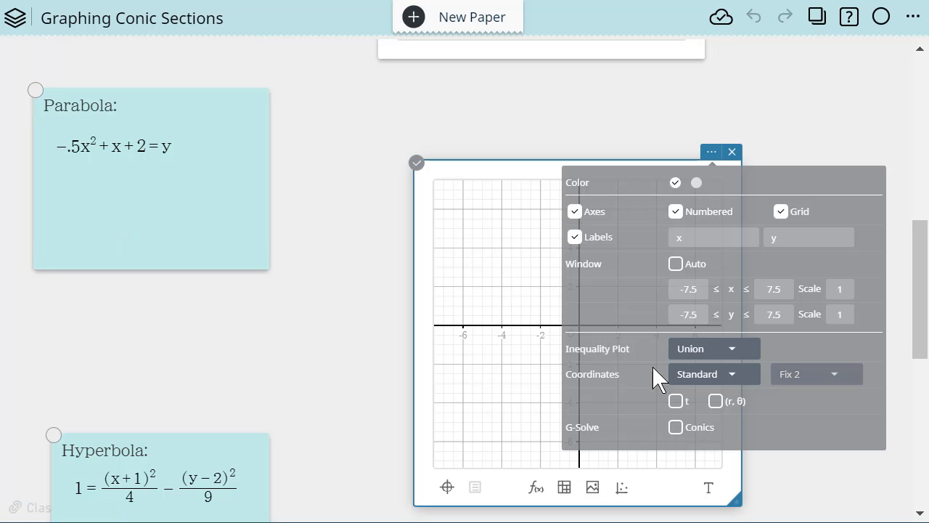
click(675, 428)
click(735, 376)
click(706, 396)
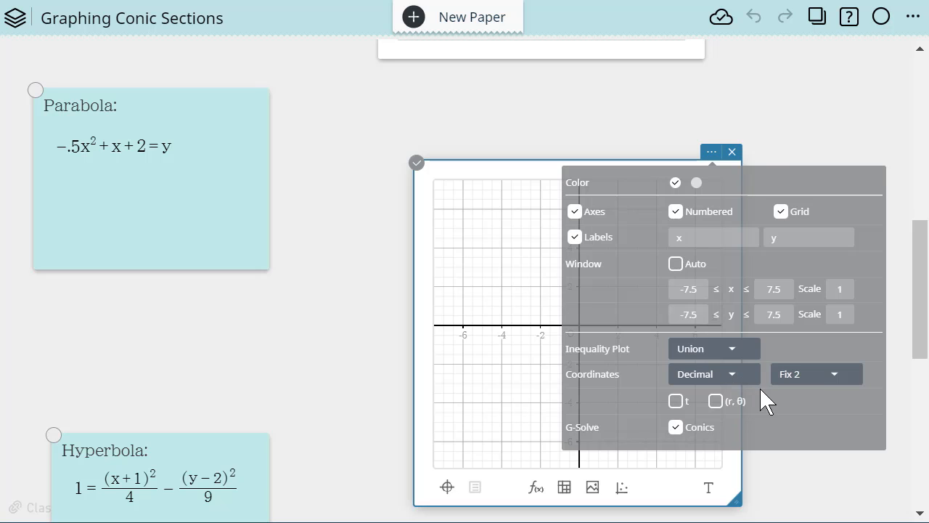
click(845, 383)
click(801, 444)
click(834, 376)
click(802, 463)
click(385, 154)
- Add an empty function entry linked to the third graph and move the graph up level with the parabola note
click(211, 213)
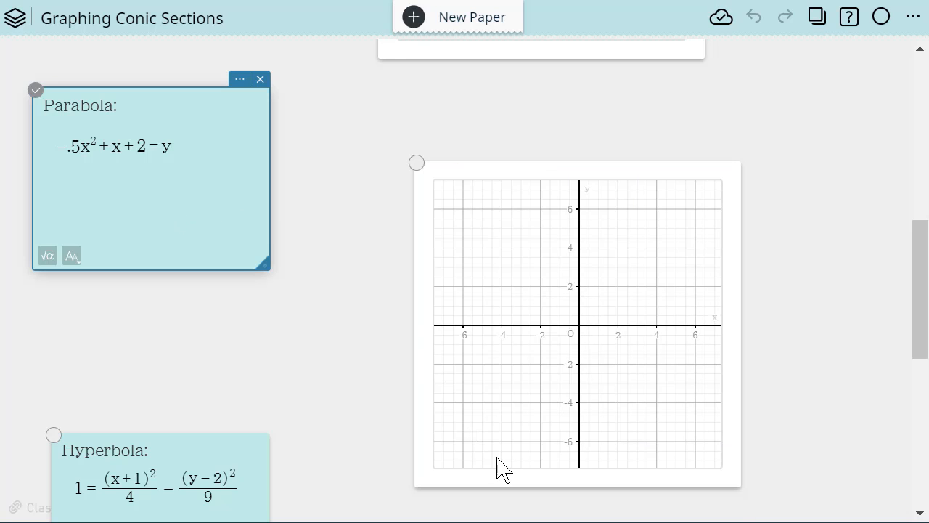
click(491, 479)
click(535, 487)
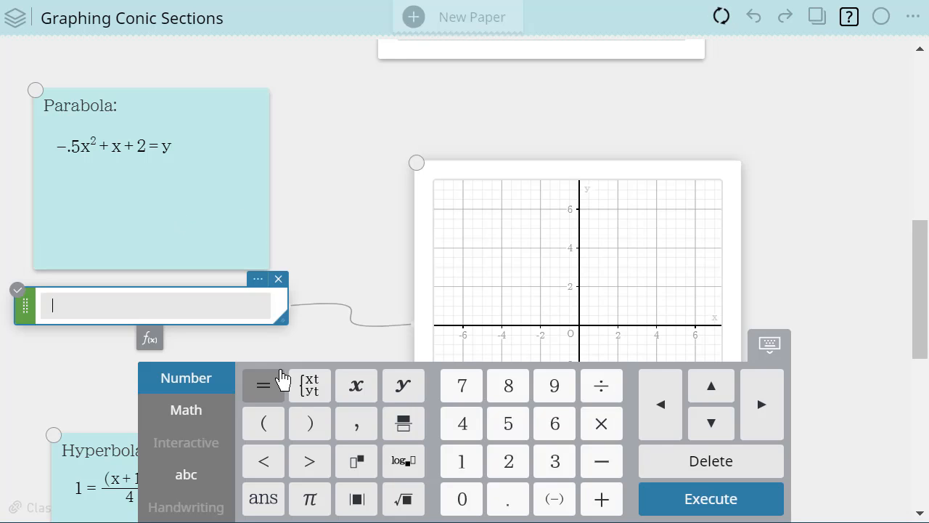
drag(502, 171, 487, 91)
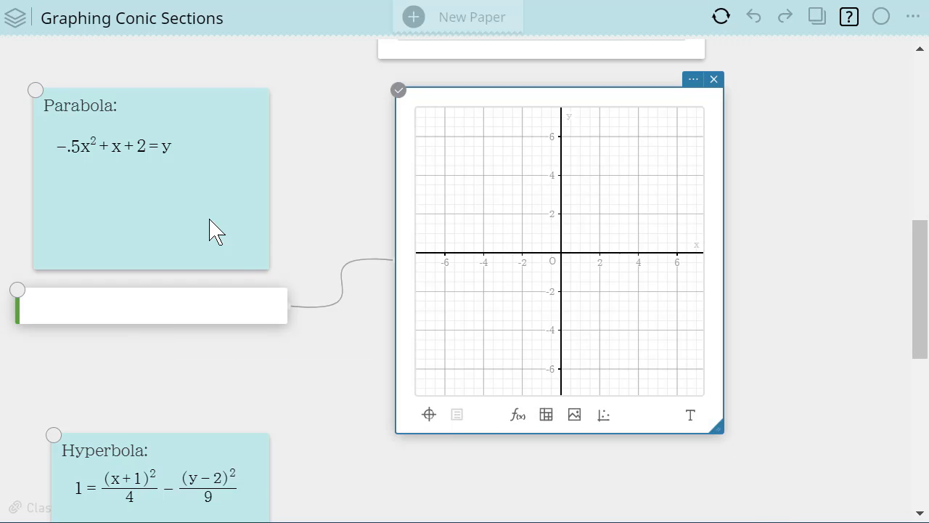
- Copy the equation −.5x² + x + 2 = y from the parabola note into the linked function entry and plot it
click(172, 146)
click(177, 146)
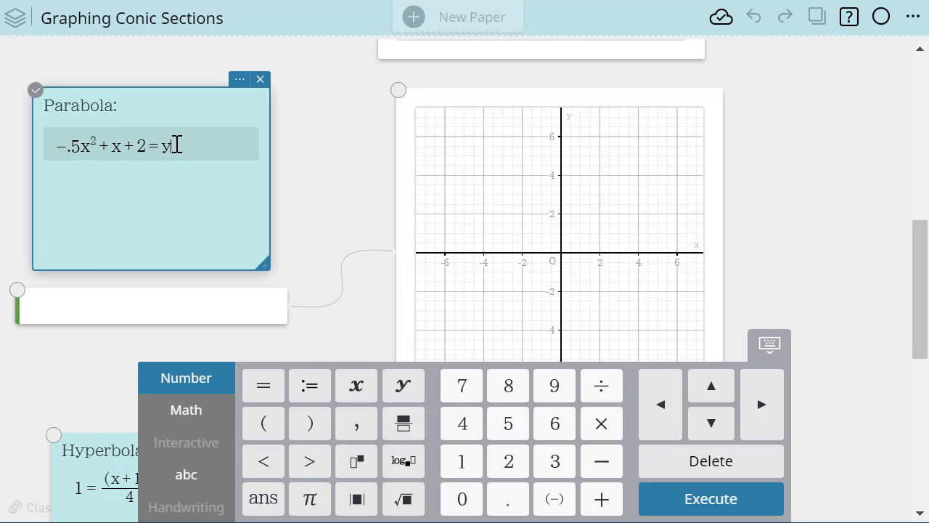
drag(176, 146, 58, 147)
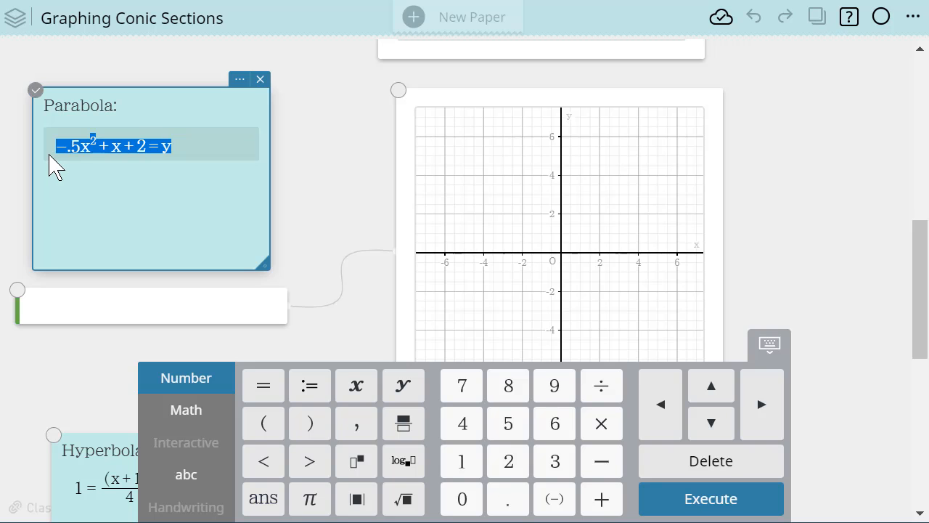
click(67, 311)
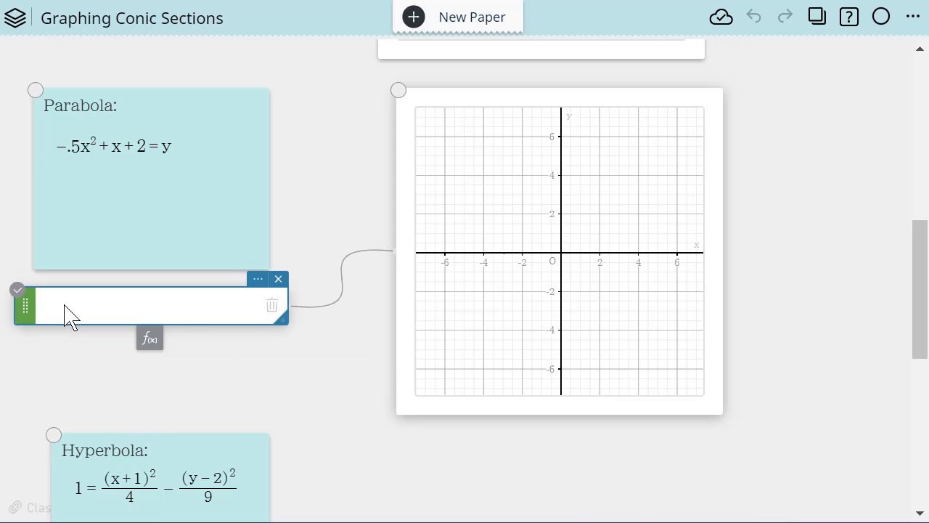
click(65, 307)
text(−.5x^2+x+2=y)
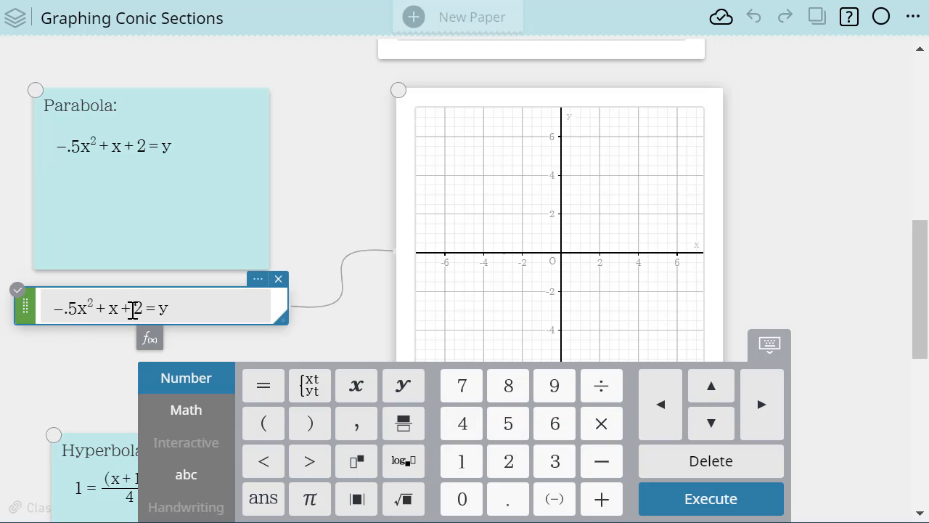
key(Return)
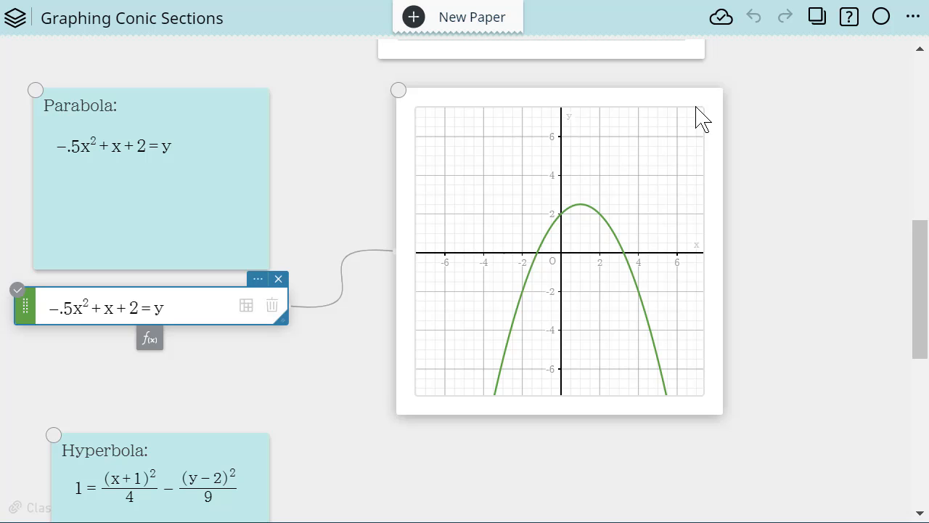
click(653, 332)
click(651, 328)
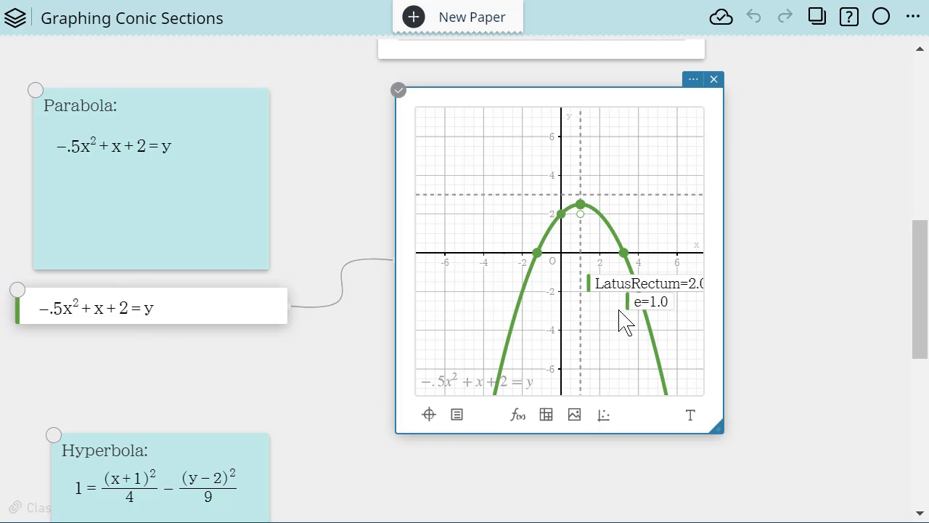
drag(615, 284, 540, 245)
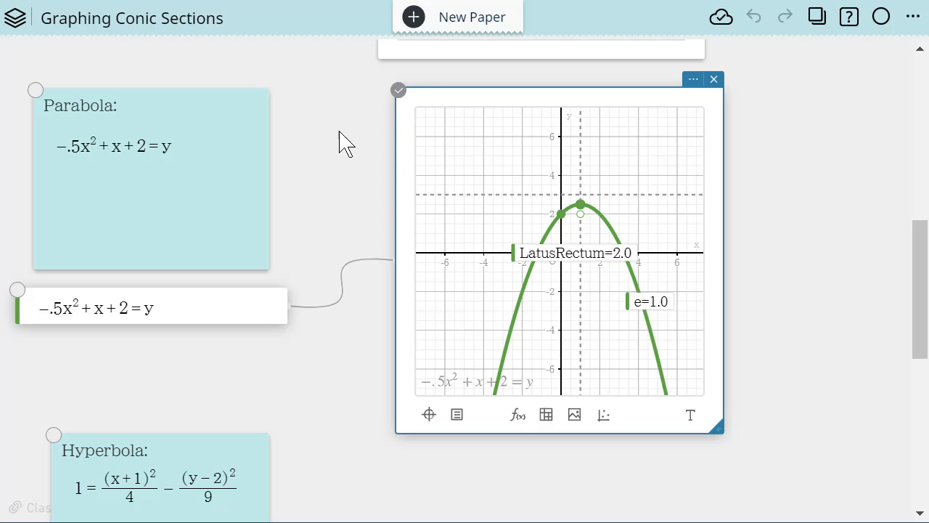
click(339, 218)
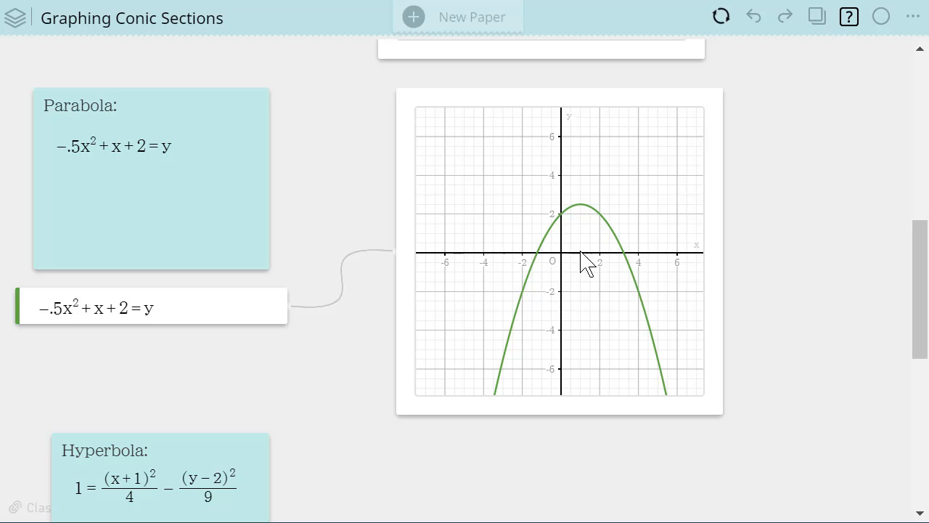
- Show the parabola's conic features, label its positive x-intercept, y-intercept and vertex, and spread the y-intercept and vertex labels apart above the curve
click(625, 263)
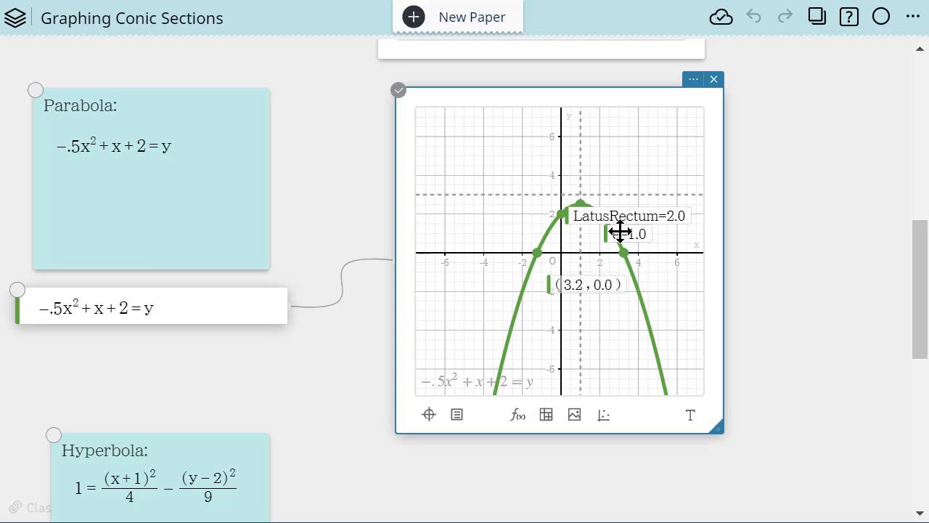
click(562, 212)
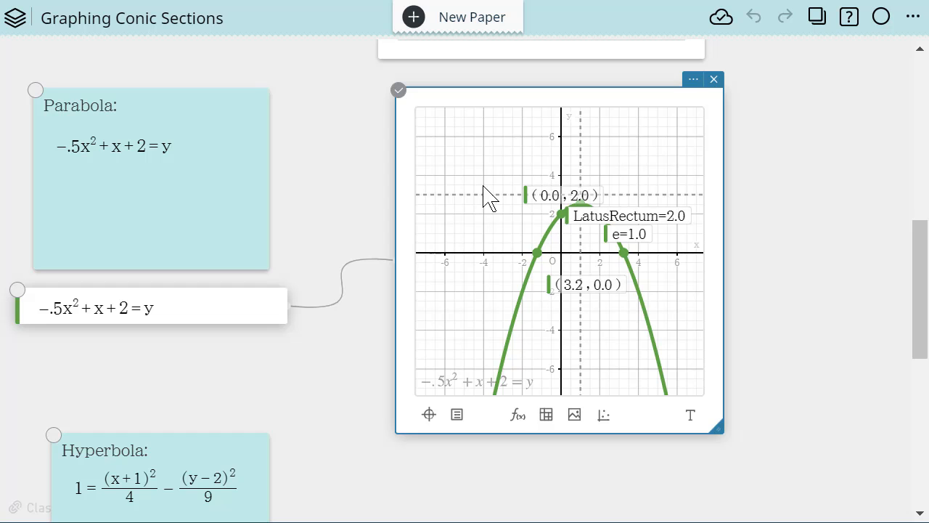
drag(483, 186, 477, 186)
click(581, 203)
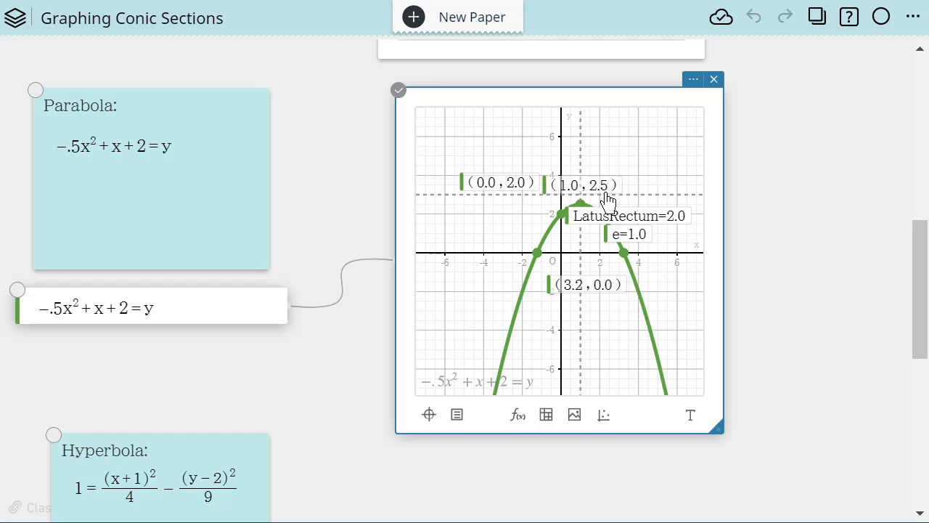
drag(639, 184, 692, 174)
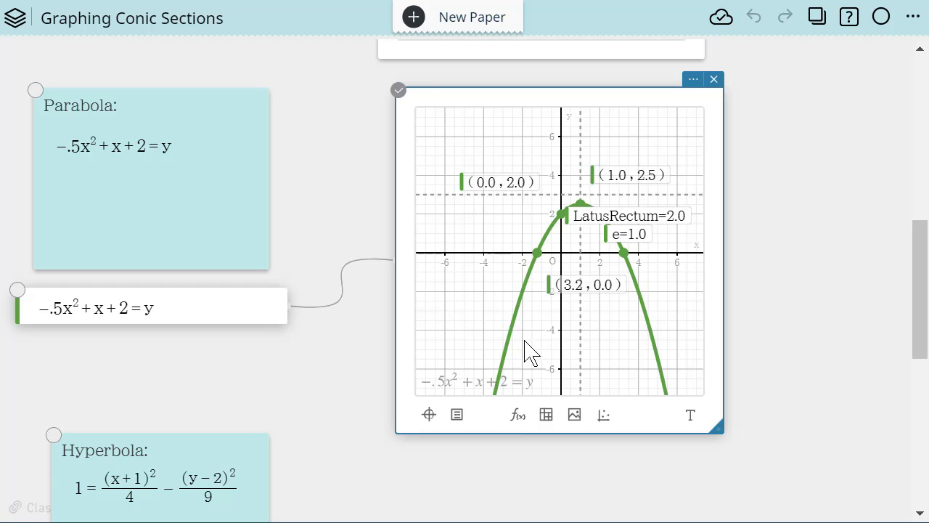
- Label the parabola's negative x-intercept, move both x-intercept labels outside the curve, and shift the LatusRectum label away from the vertex
click(536, 253)
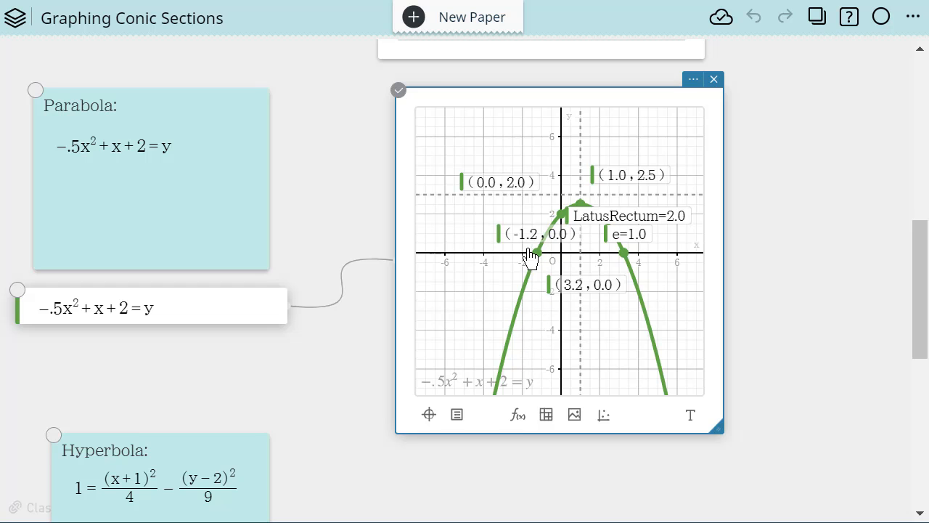
drag(522, 240, 407, 283)
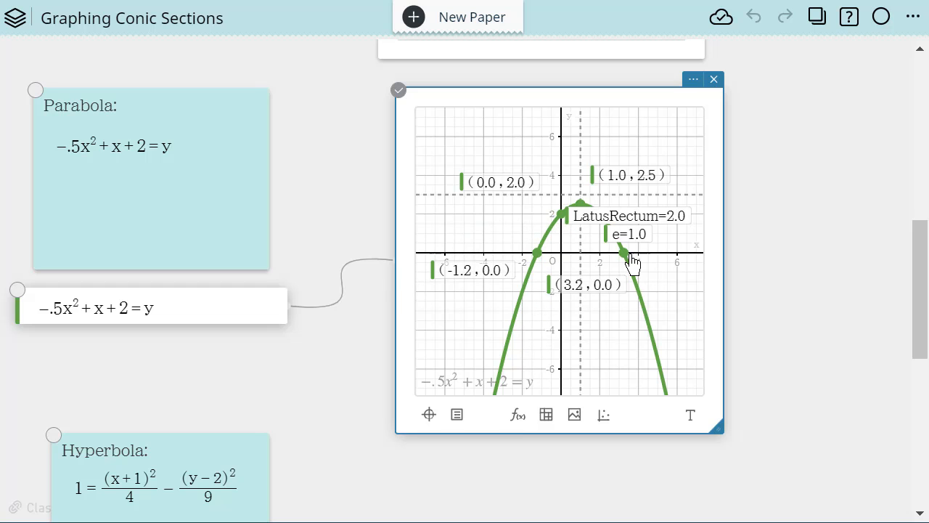
drag(589, 283, 682, 272)
drag(591, 216, 409, 264)
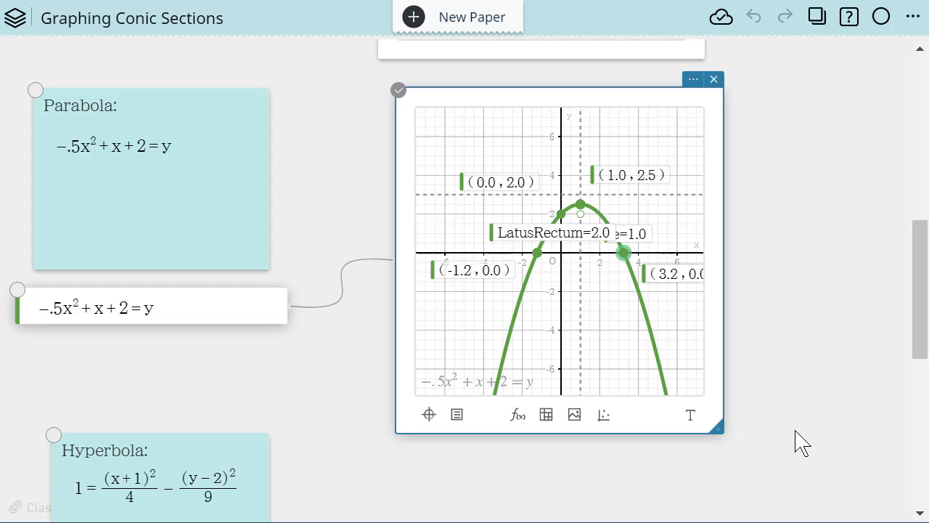
- Insert a fourth blank graph beside the hyperbola note, with Conics G-Solve enabled and coordinates set to Decimal, Fix 1
scroll(798, 443, down, 5)
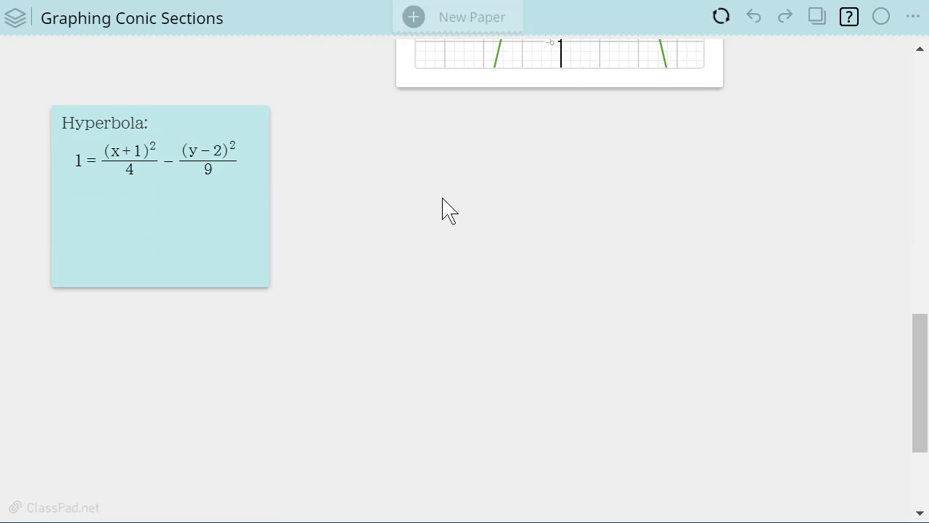
click(443, 198)
click(487, 182)
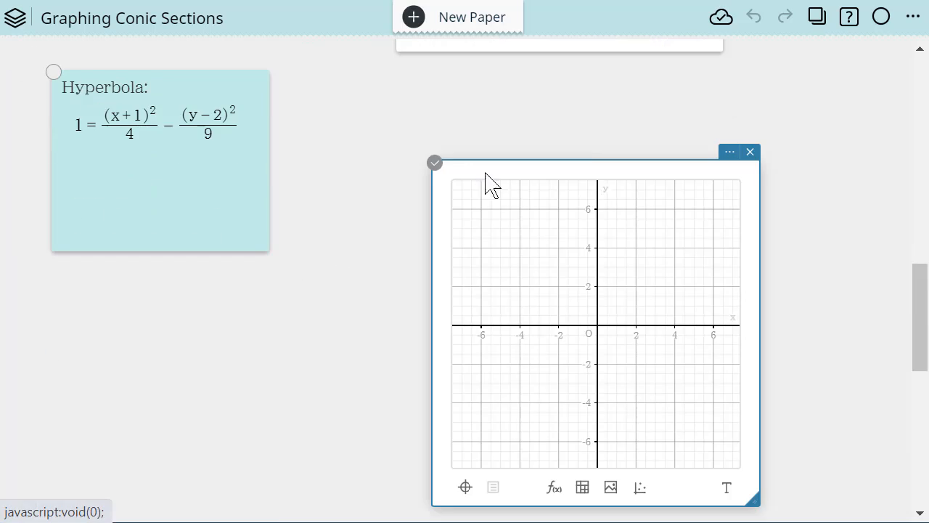
click(728, 153)
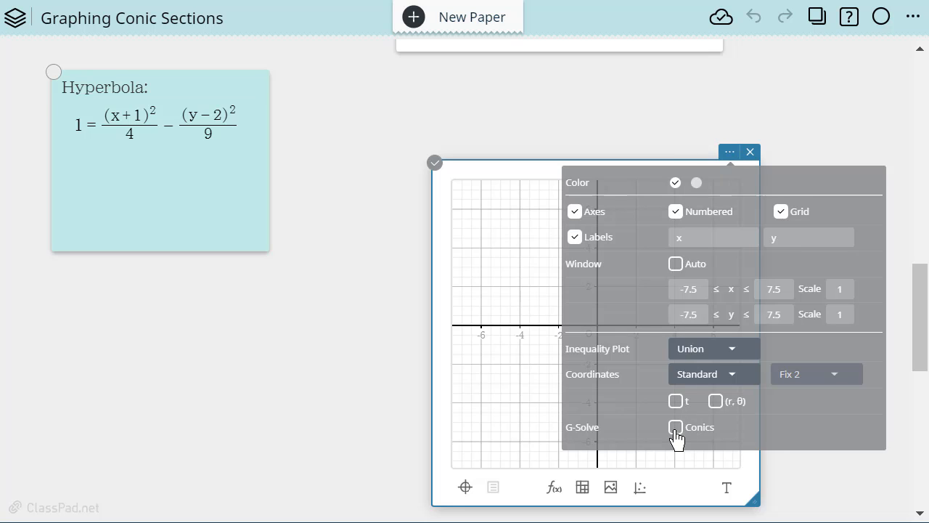
click(730, 376)
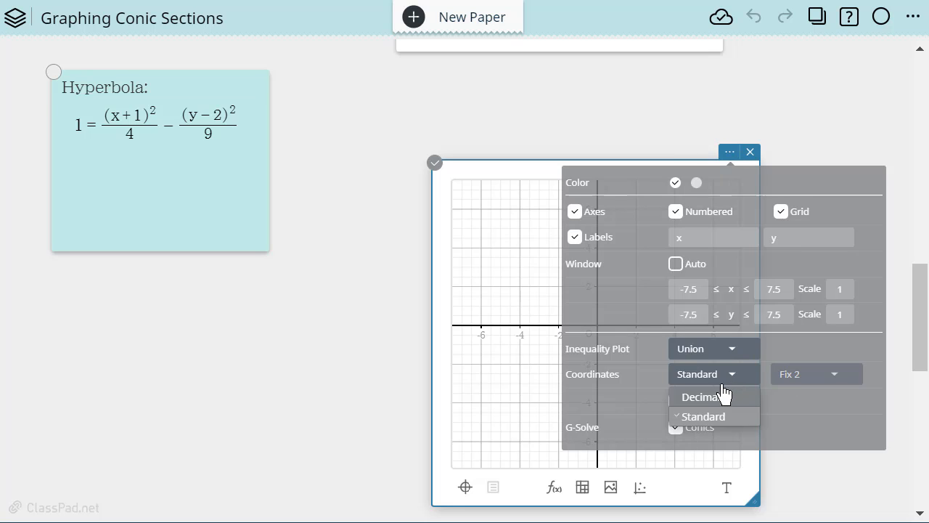
click(726, 396)
click(846, 386)
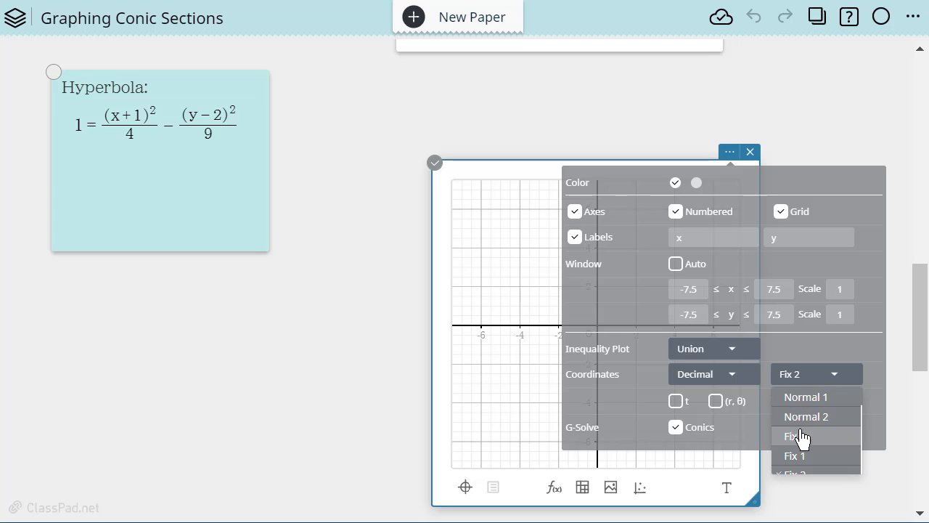
click(788, 456)
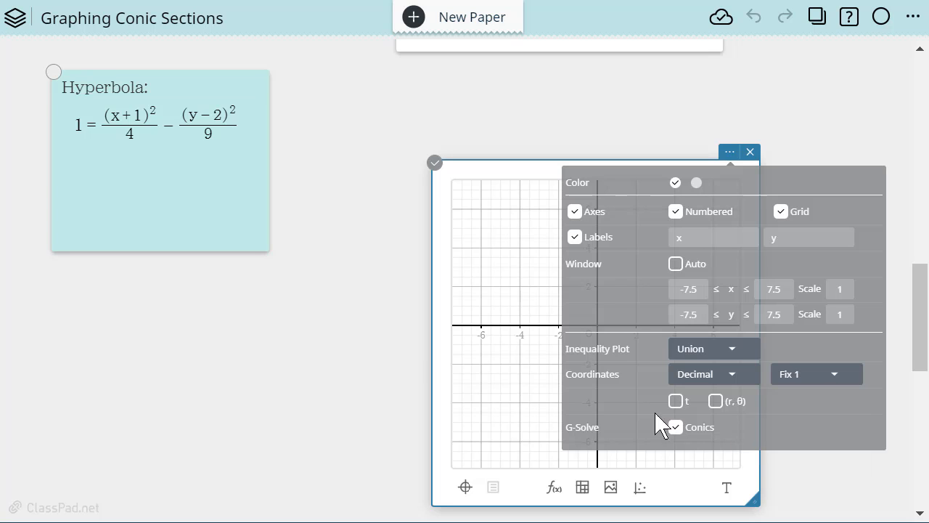
- Add an empty function entry linked to the fourth graph and set its color to purple
click(550, 486)
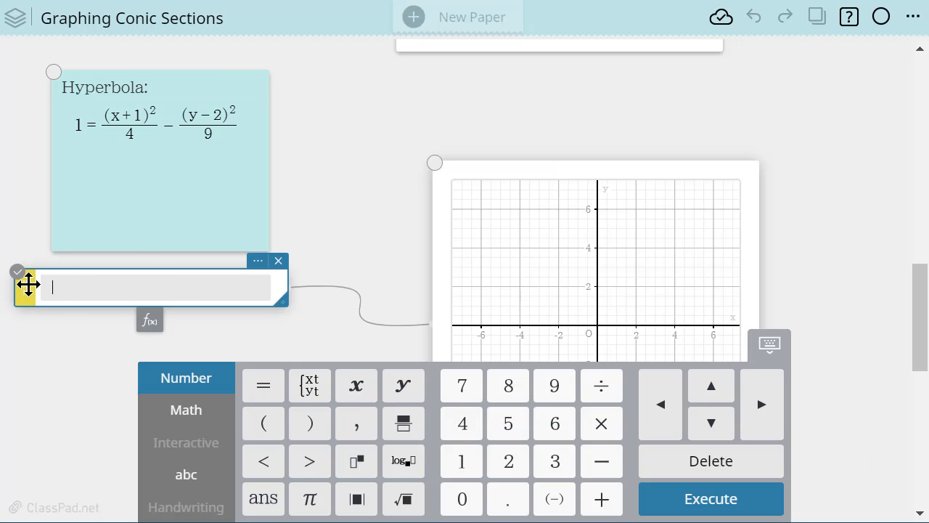
click(24, 284)
click(220, 323)
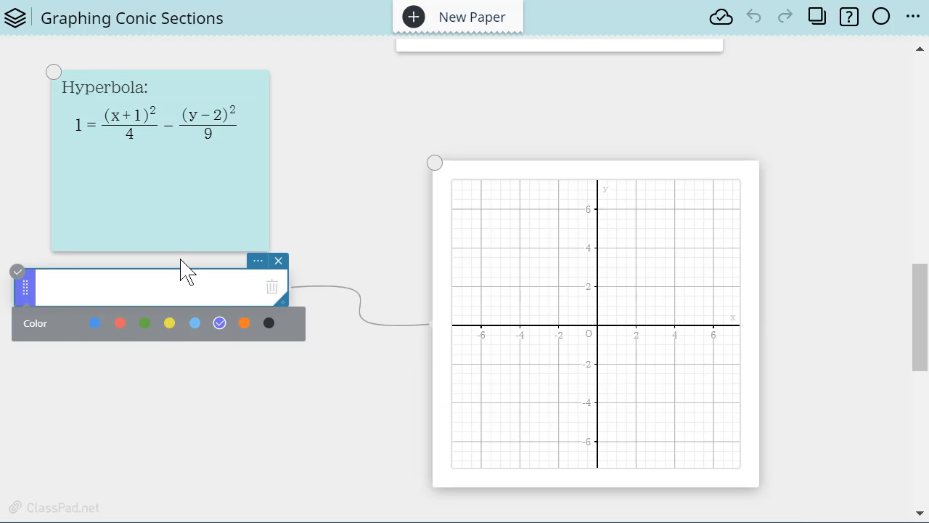
- Copy the equation 1 = (x+1)²/4 − (y−2)²/9 from the hyperbola note into the linked function entry and plot it
click(238, 131)
drag(243, 124, 58, 119)
key(ctrl+c)
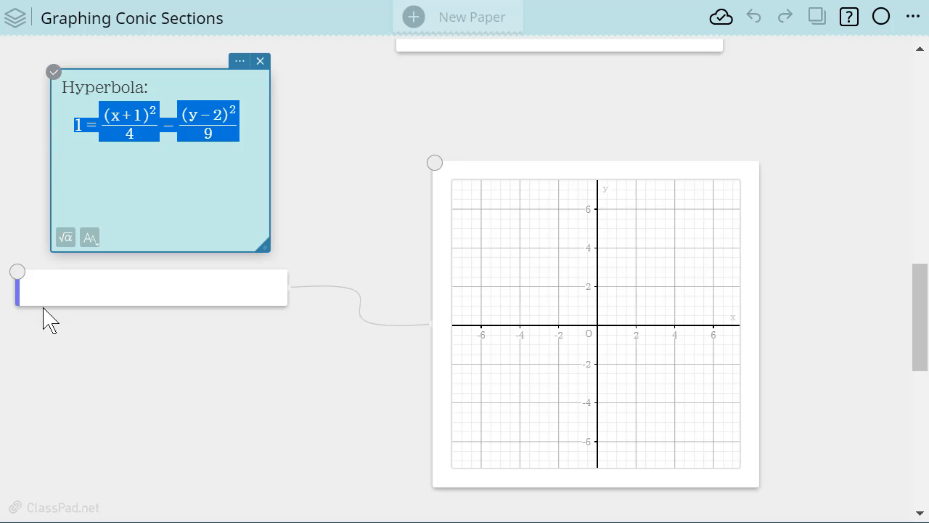
click(102, 298)
click(97, 289)
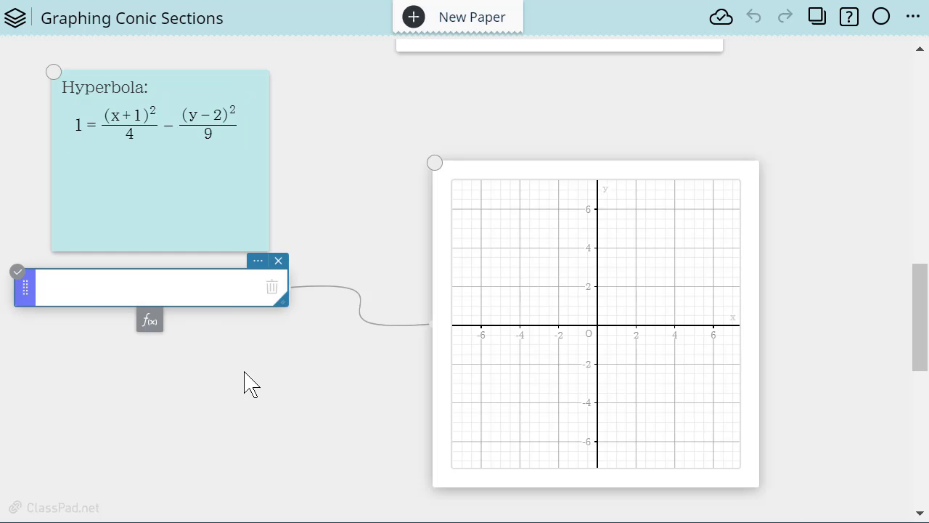
click(244, 371)
click(118, 298)
click(65, 251)
click(64, 296)
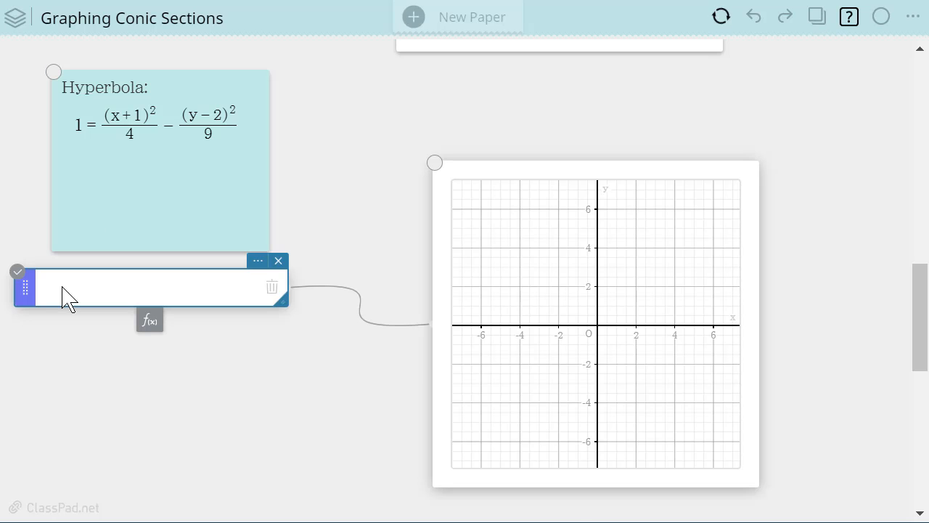
key(ctrl+v)
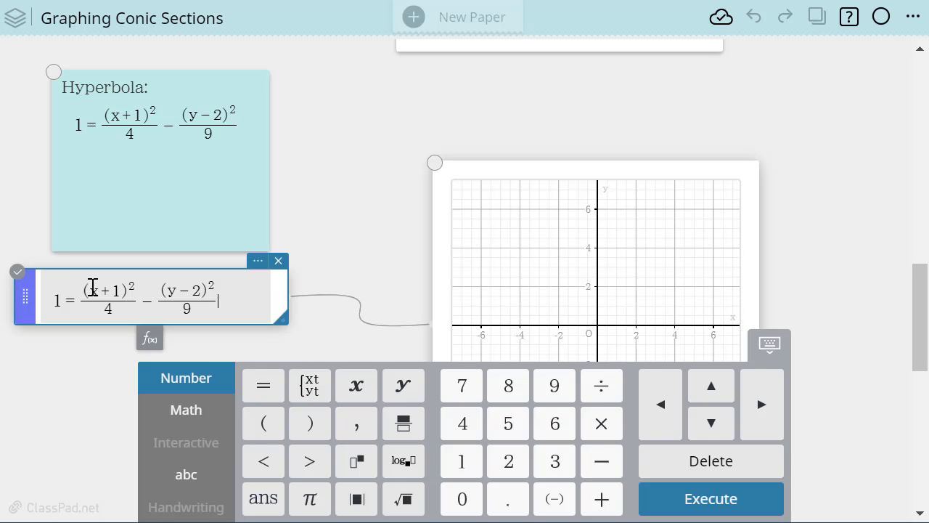
key(Return)
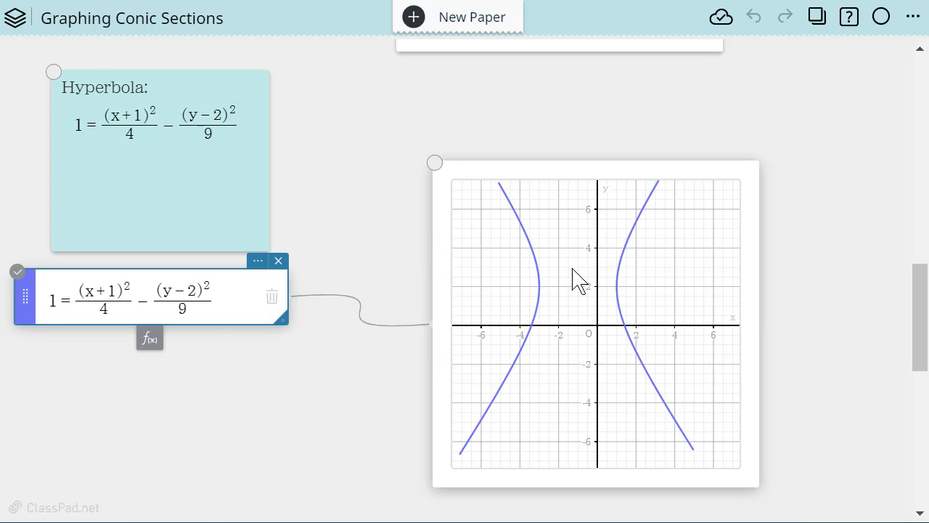
- Show the hyperbola's conic features, label its center and both foci, and arrange the focus and eccentricity labels so they do not overlap
click(626, 324)
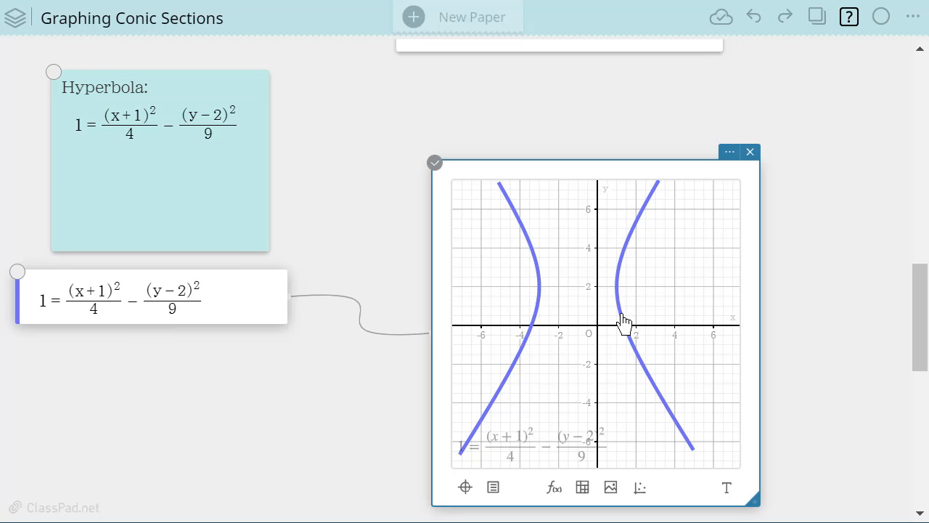
click(625, 323)
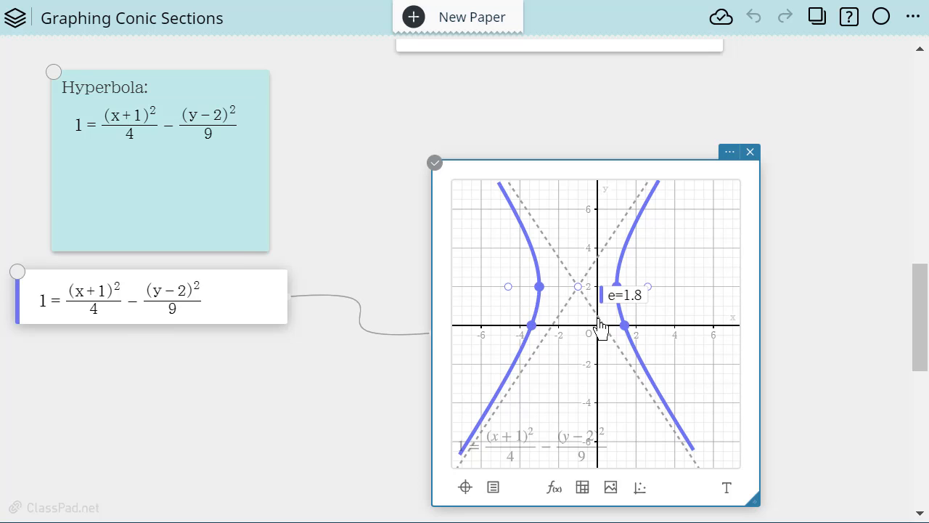
click(578, 288)
click(508, 289)
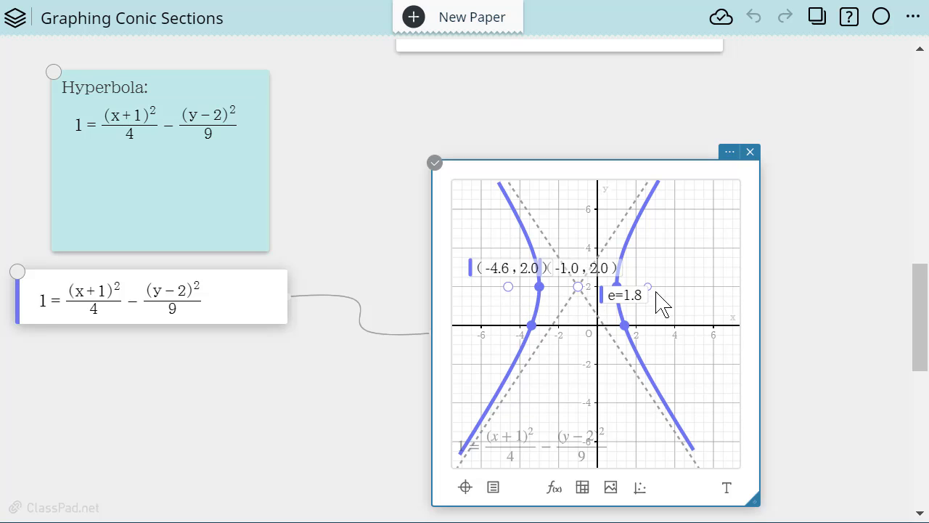
drag(487, 245, 481, 240)
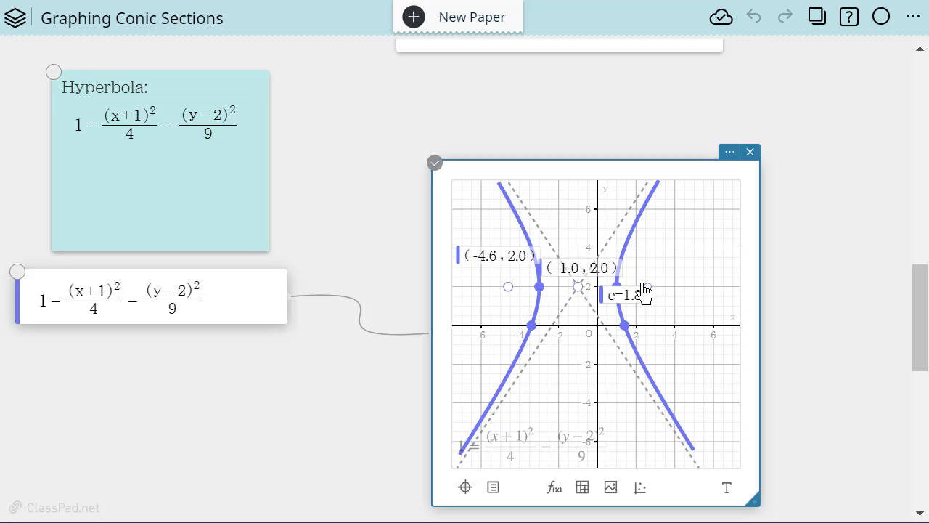
drag(619, 299, 577, 366)
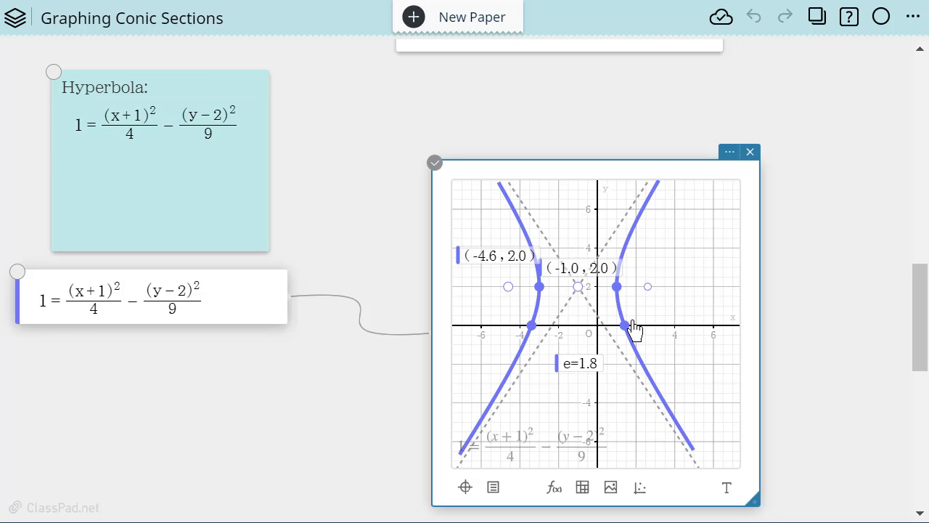
click(648, 288)
drag(654, 262, 705, 265)
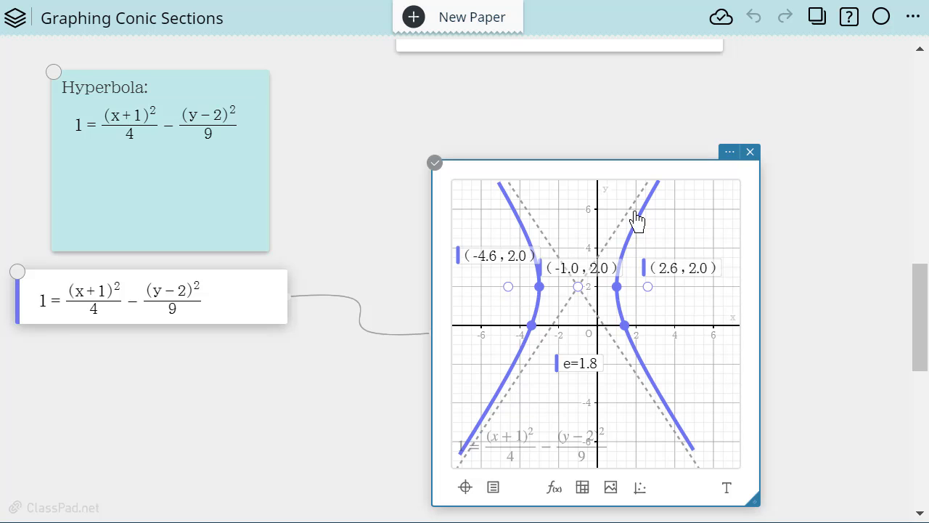
- Open the hyperbola graph's display settings
click(729, 153)
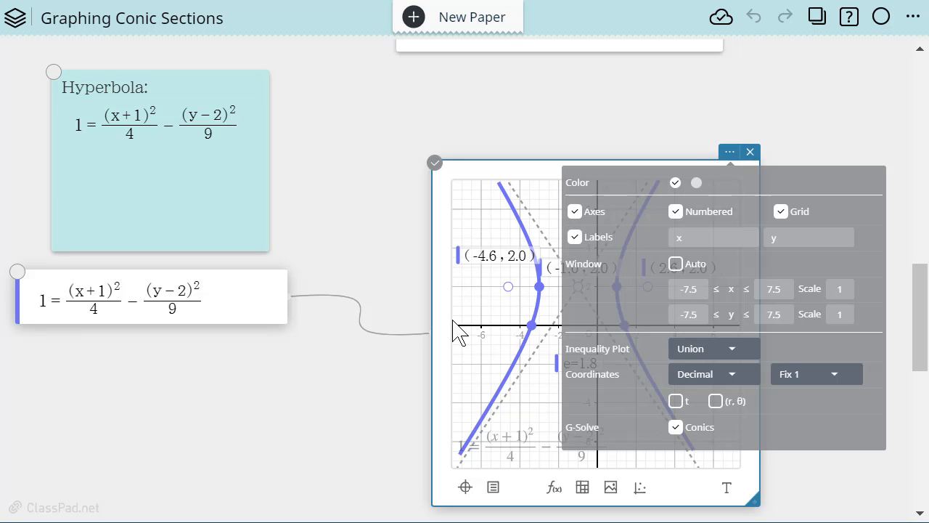